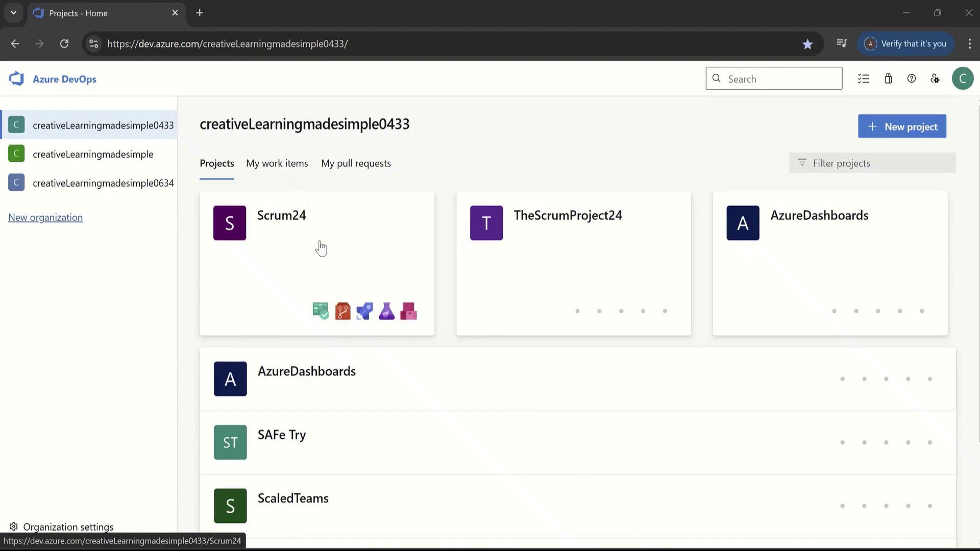
# Step: Open the Scrum24 project, go to its Boards work items and look over the available Boards sections
pyautogui.click(298, 243)
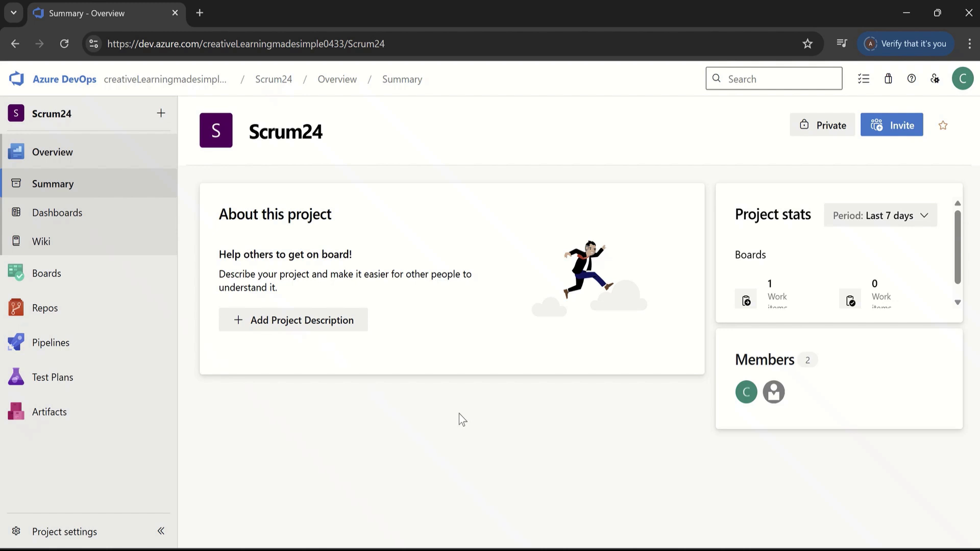
pyautogui.moveTo(47, 275)
pyautogui.moveTo(82, 282)
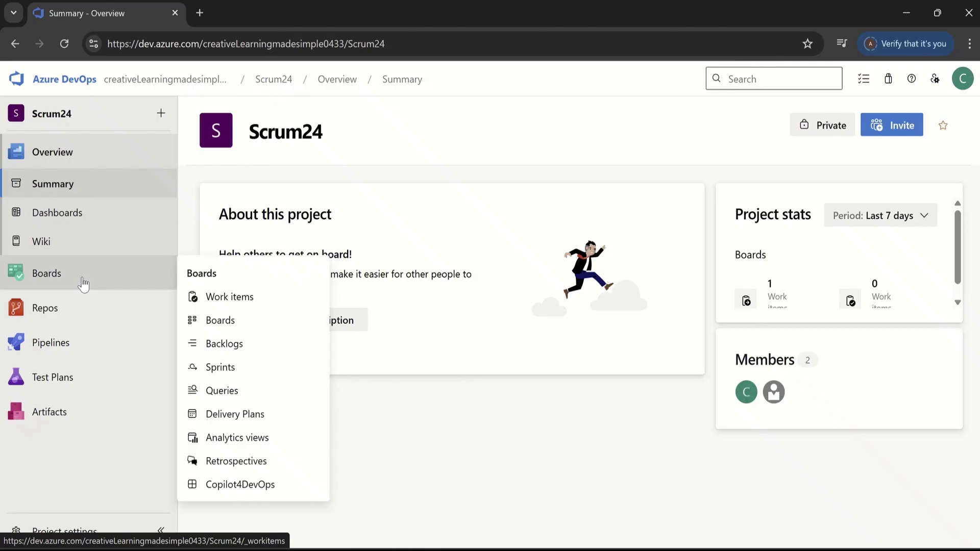
pyautogui.click(83, 283)
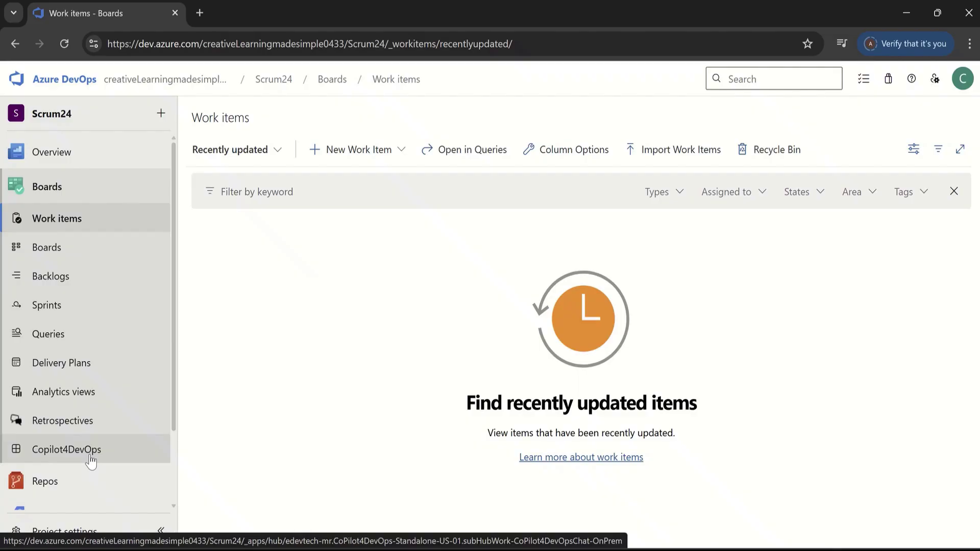
pyautogui.scroll(-2, 175, 452)
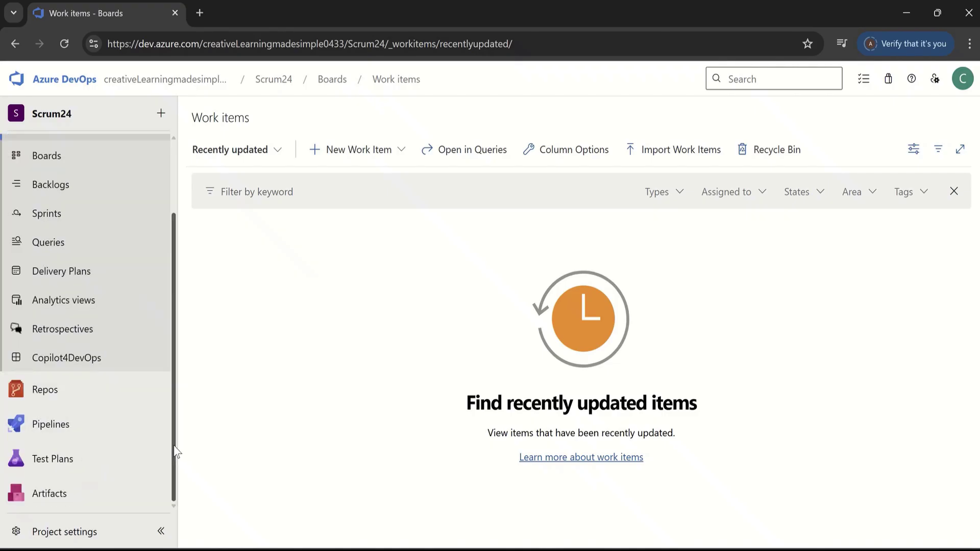
pyautogui.scroll(2, 175, 453)
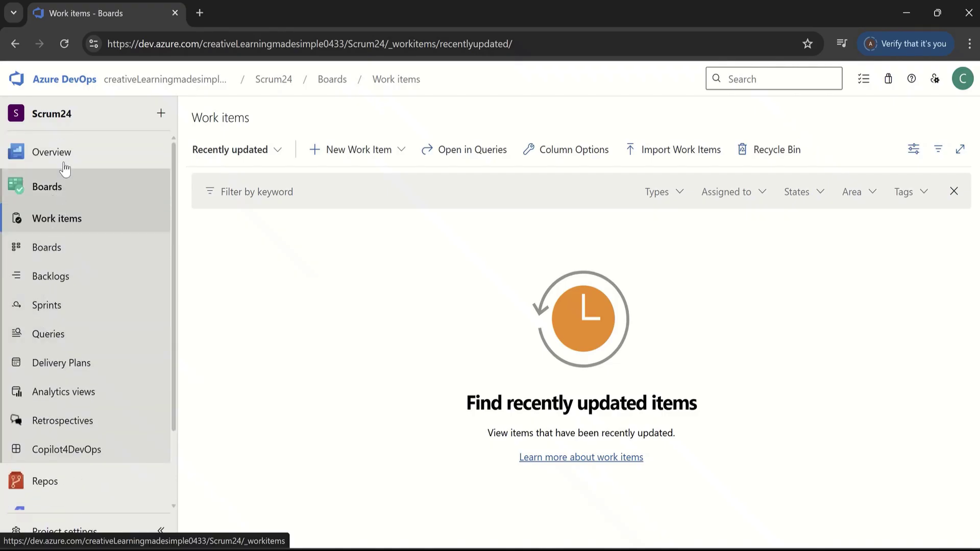
# Step: Open the Scrum24 dashboard for editing and go from its widget catalogue to the Extension Gallery
pyautogui.moveTo(59, 153)
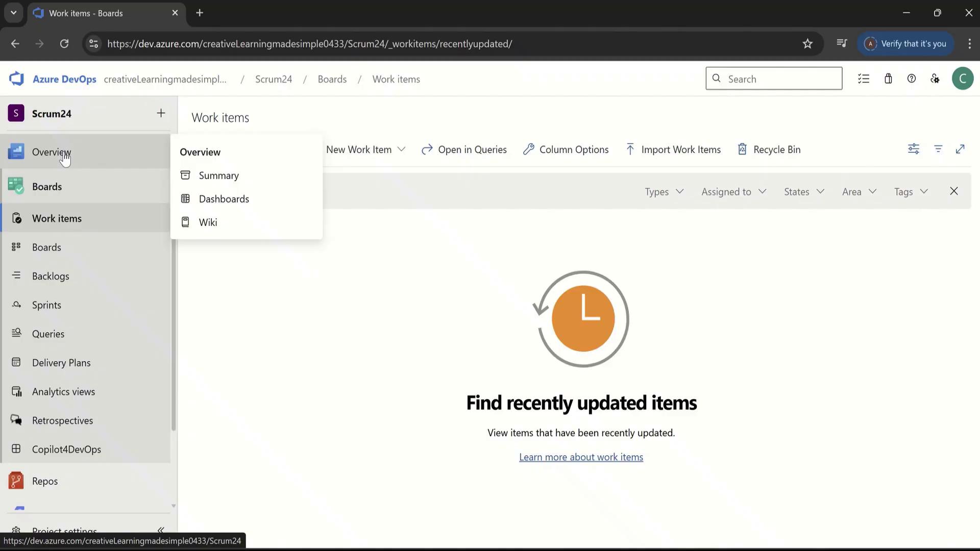
pyautogui.click(225, 202)
pyautogui.click(881, 120)
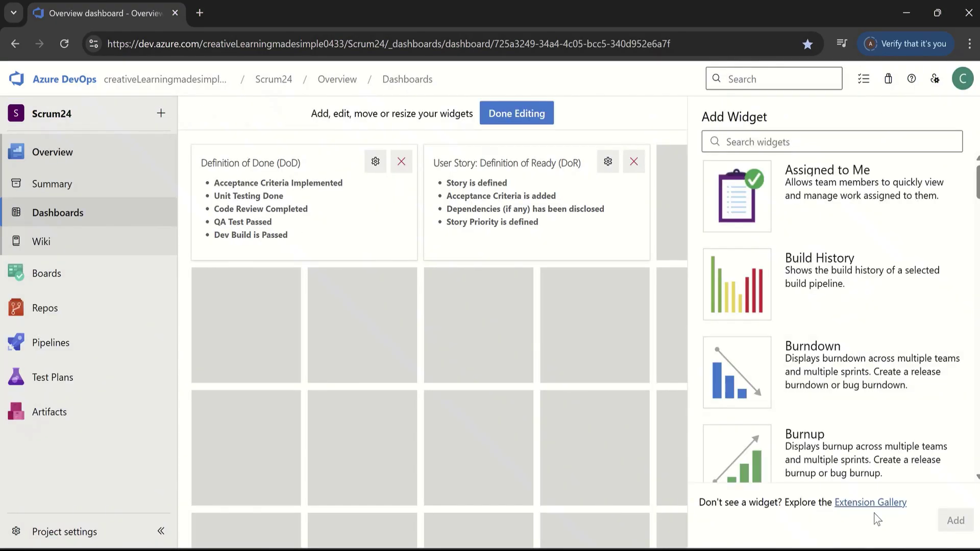
pyautogui.click(861, 505)
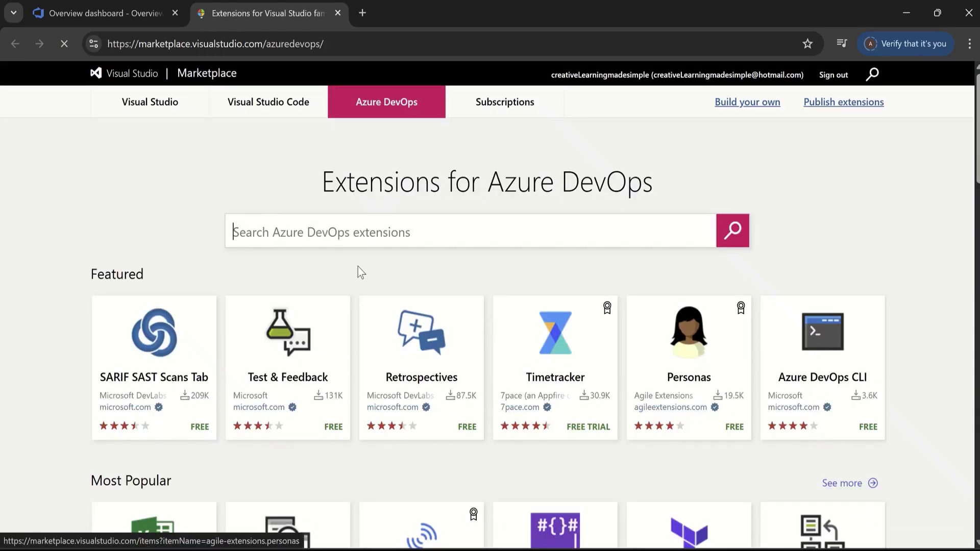
# Step: Search the Azure DevOps extensions for "copilot4devops"
pyautogui.click(344, 227)
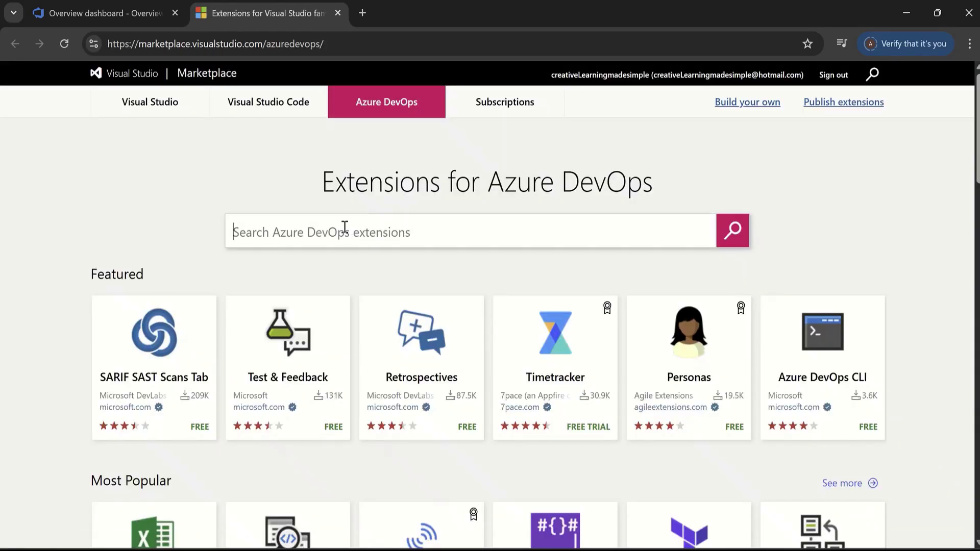
pyautogui.write('copilot')
pyautogui.press('BackSpace')
pyautogui.press('BackSpace')
pyautogui.press('BackSpace')
pyautogui.press('BackSpace')
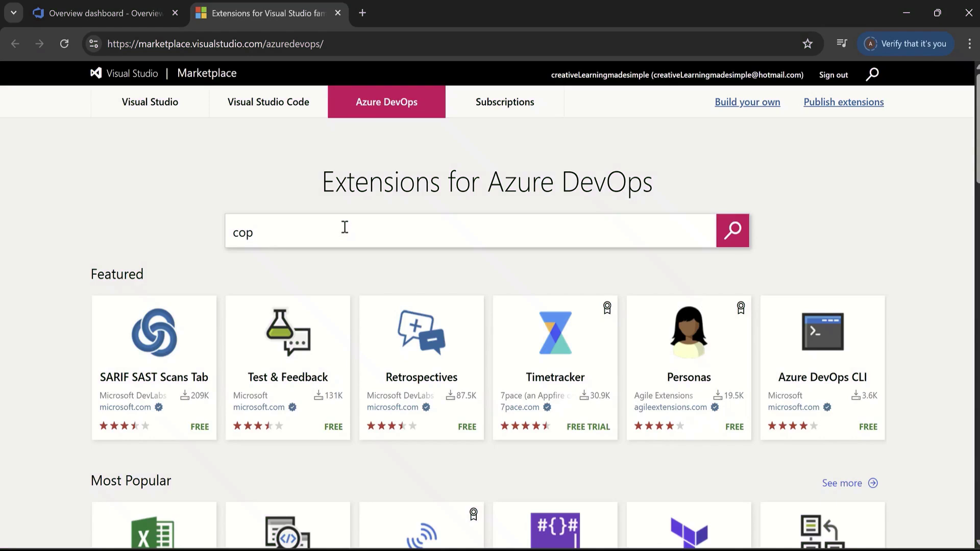
pyautogui.write('o')
pyautogui.press('BackSpace')
pyautogui.write('ilot4devops')
pyautogui.press('Return')
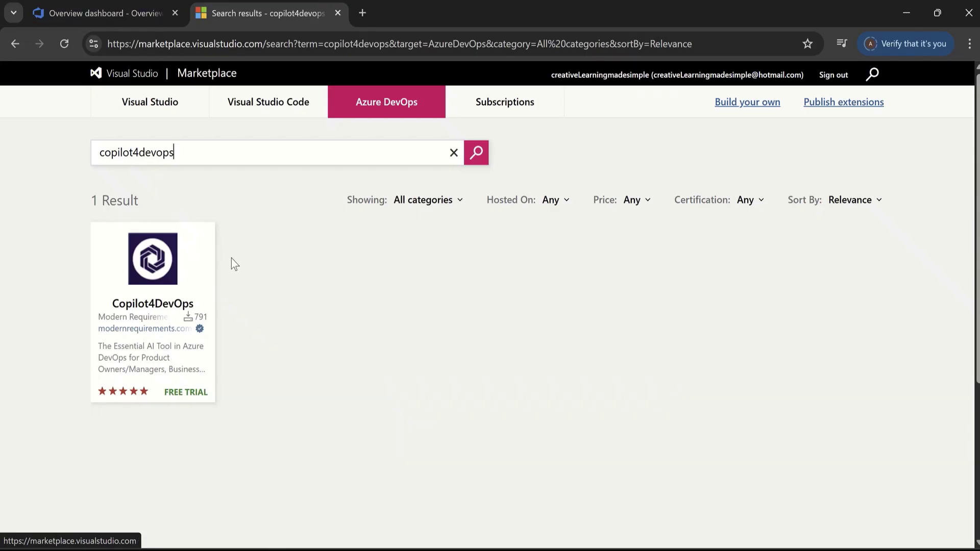
# Step: Leave the marketplace and the dashboard editing mode, returning to the project's Boards work items
pyautogui.click(338, 13)
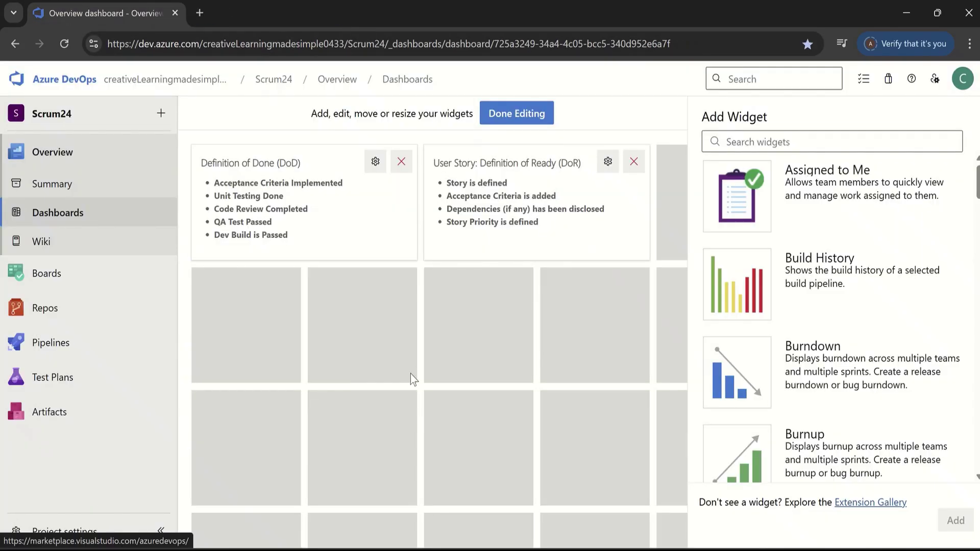
pyautogui.click(516, 113)
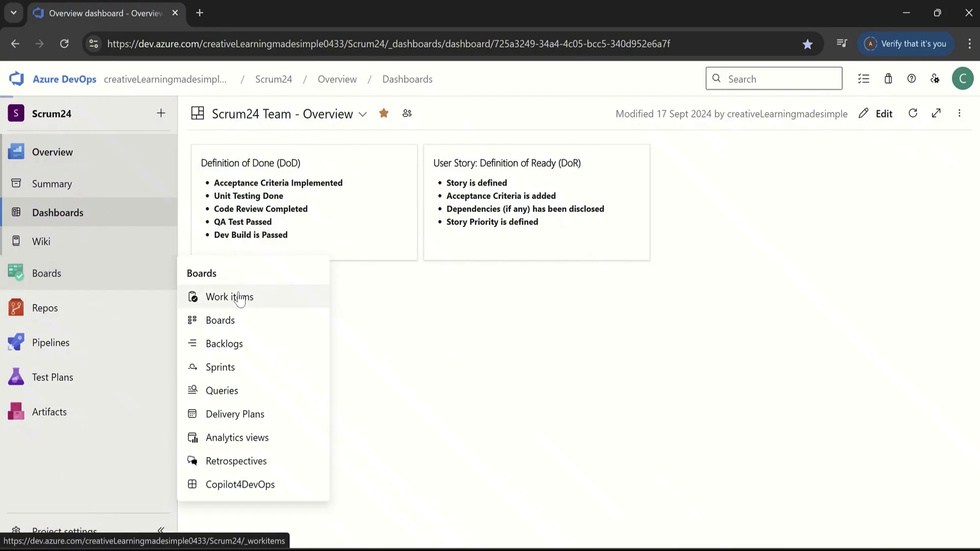
pyautogui.click(239, 298)
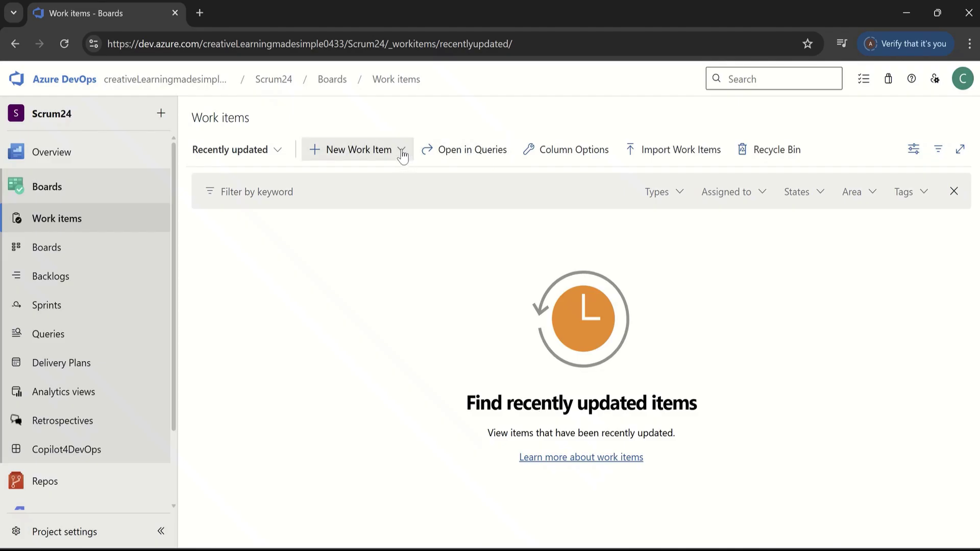
# Step: Create a new User Story work item titled "User Login"
pyautogui.click(377, 153)
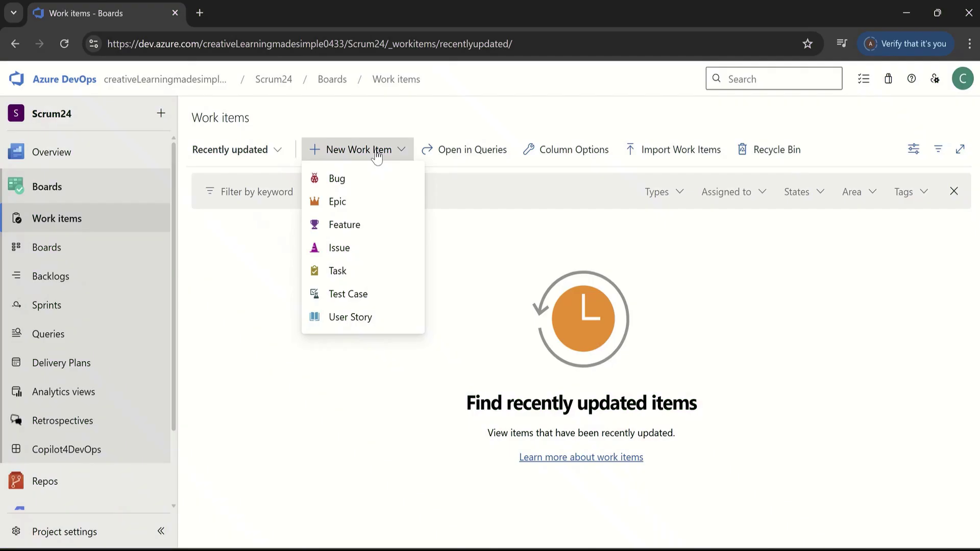
pyautogui.click(359, 319)
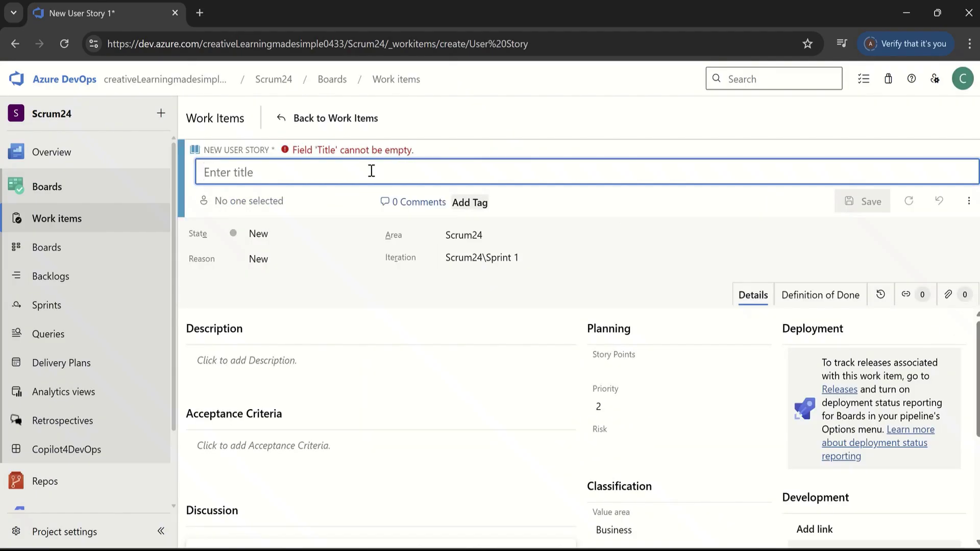
pyautogui.write('User Login')
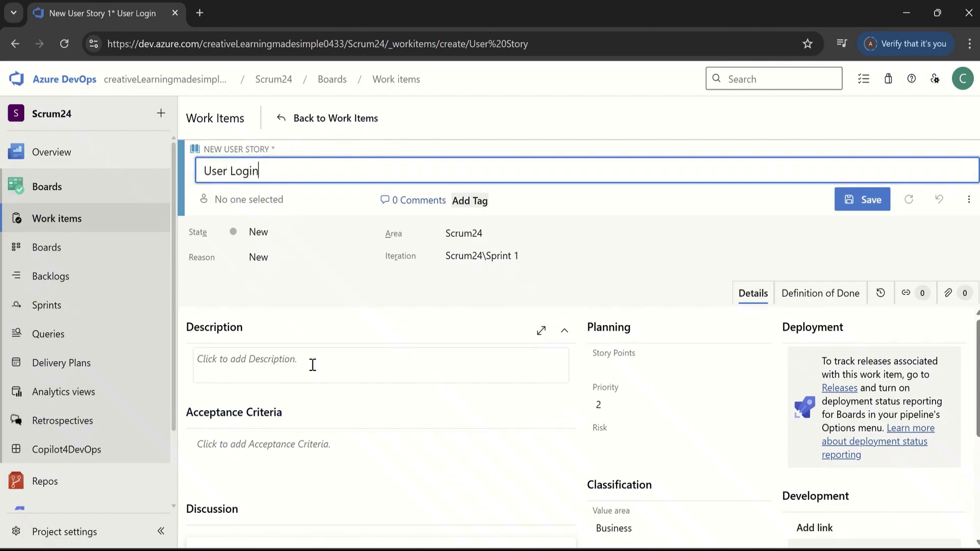
# Step: Enter "User name should be Alpha Numeric" as the first line of the story's acceptance criteria
pyautogui.click(309, 453)
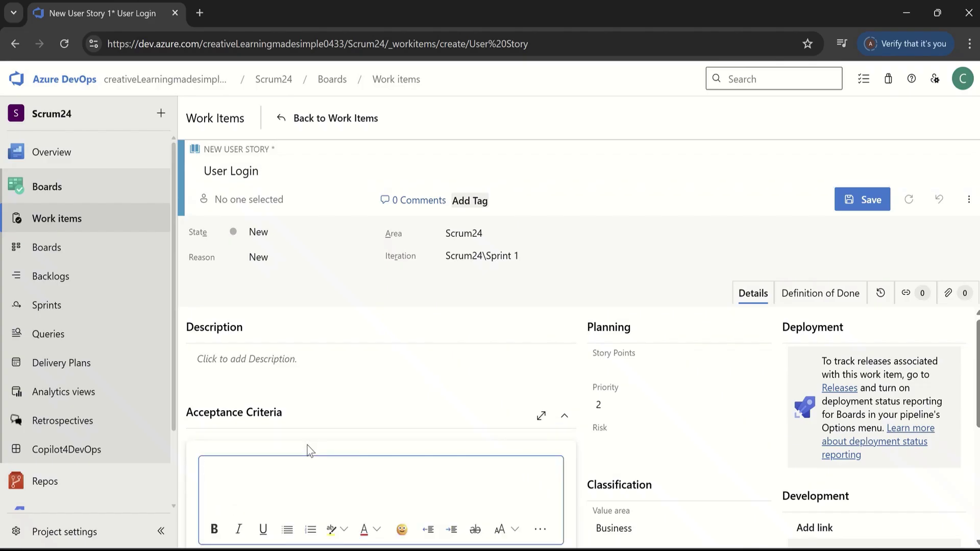
pyautogui.write('User name should be Alpha ')
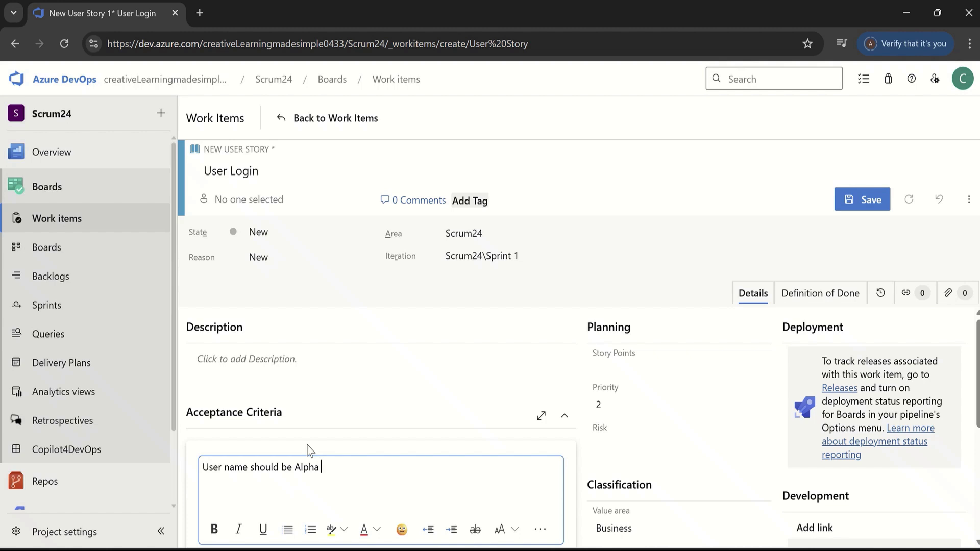
pyautogui.write('Numeric')
# Step: Add the acceptance criterion "Password must of minimum 12 Characters in length; having first letter as Capital letter"
pyautogui.press('Return')
pyautogui.write('Password must of ')
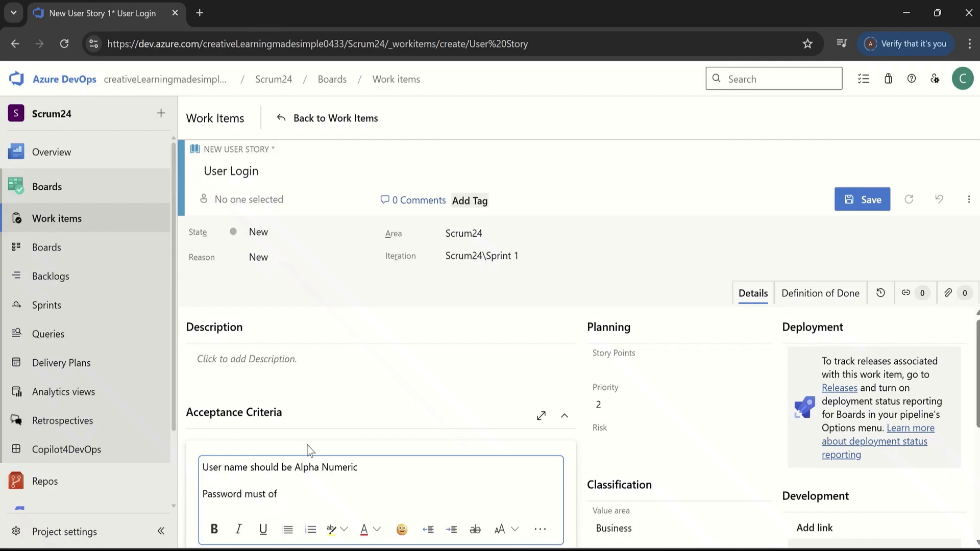
pyautogui.write('minimum 12 Charact')
pyautogui.press('BackSpace')
pyautogui.press('BackSpace')
pyautogui.press('BackSpace')
pyautogui.write('acters in')
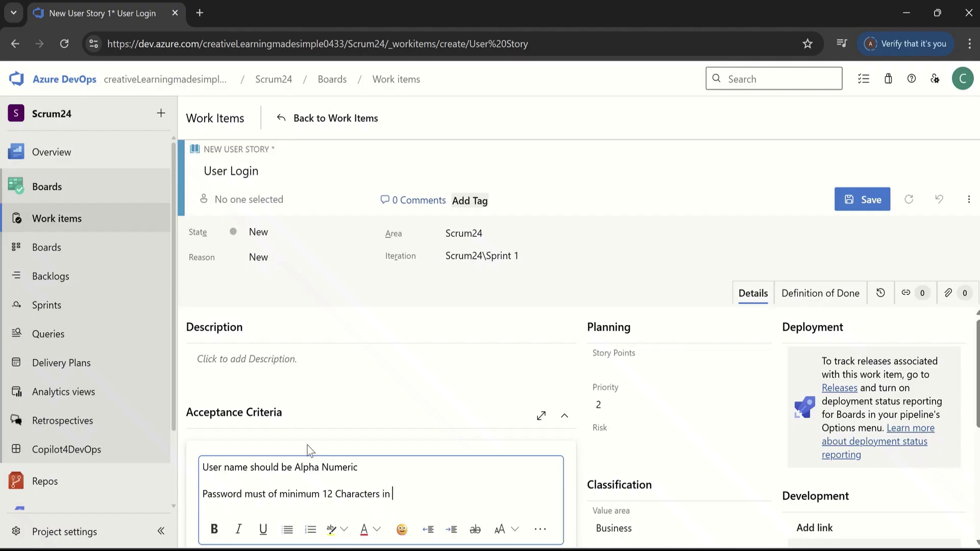
pyautogui.write(' length; having first le')
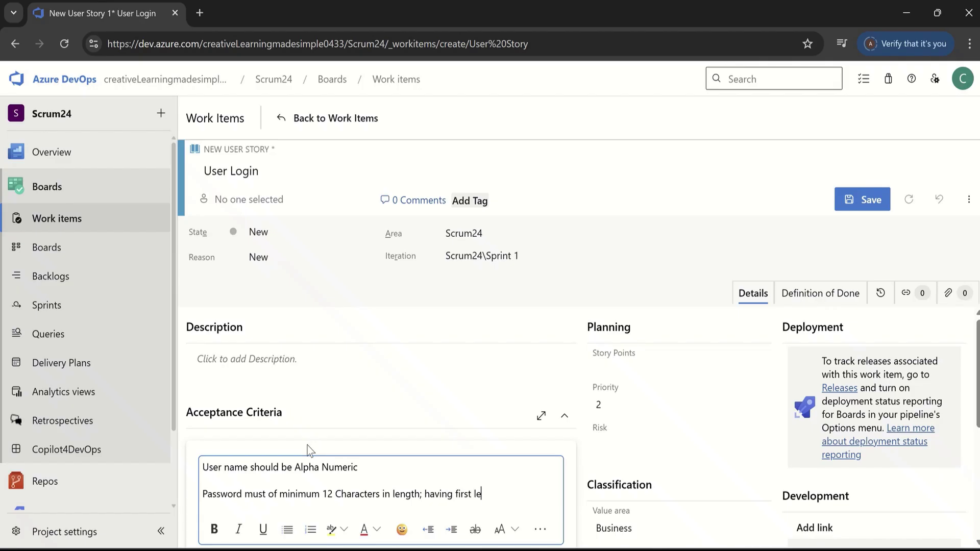
pyautogui.write('tter as C')
pyautogui.write('apitail')
pyautogui.press('BackSpace')
pyautogui.press('BackSpace')
pyautogui.press('BackSpace')
pyautogui.write('l letter')
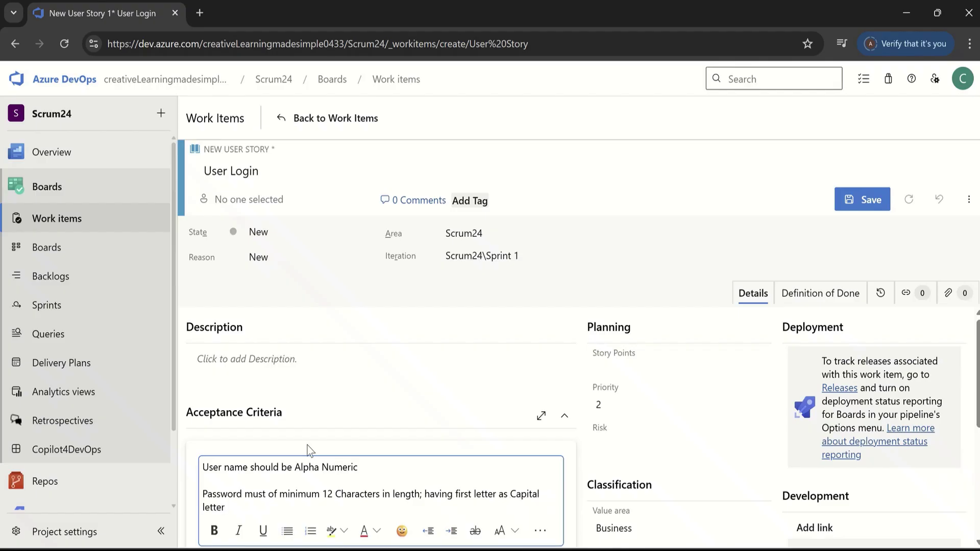
# Step: Extend the password length criterion with ", minimum 1 character as Special character."
pyautogui.write(',')
pyautogui.write('minimum 1 character as Special charcate')
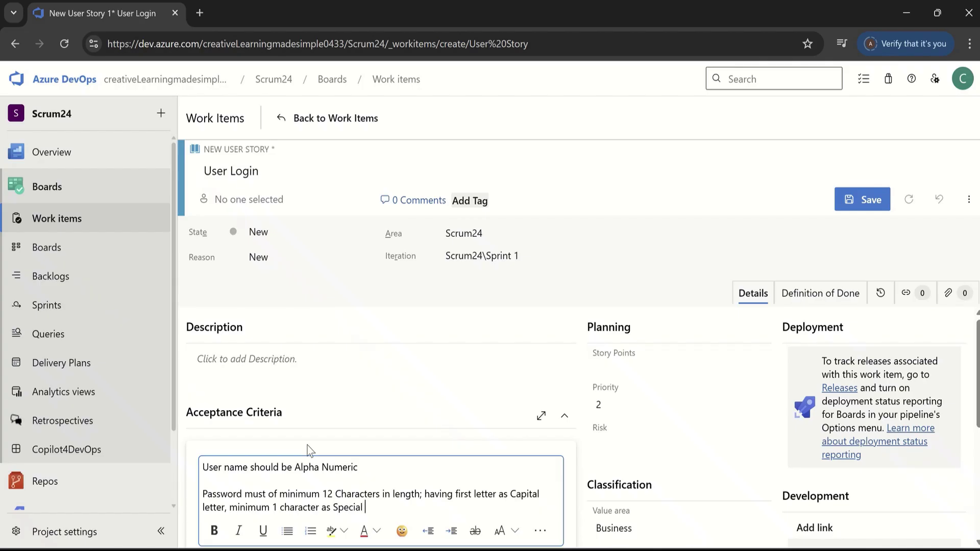
pyautogui.press('BackSpace')
pyautogui.press('BackSpace')
pyautogui.press('BackSpace')
pyautogui.press('BackSpace')
pyautogui.write('acter.')
# Step: Add "Password must be protected" as a separate line at the end of the acceptance criteria
pyautogui.press('Return')
pyautogui.press('Return')
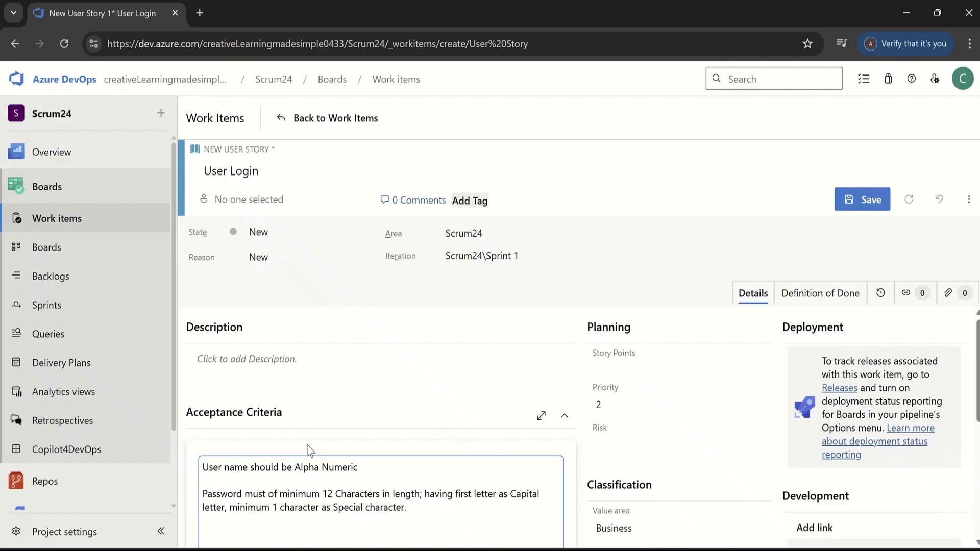
pyautogui.write('Password must be pro')
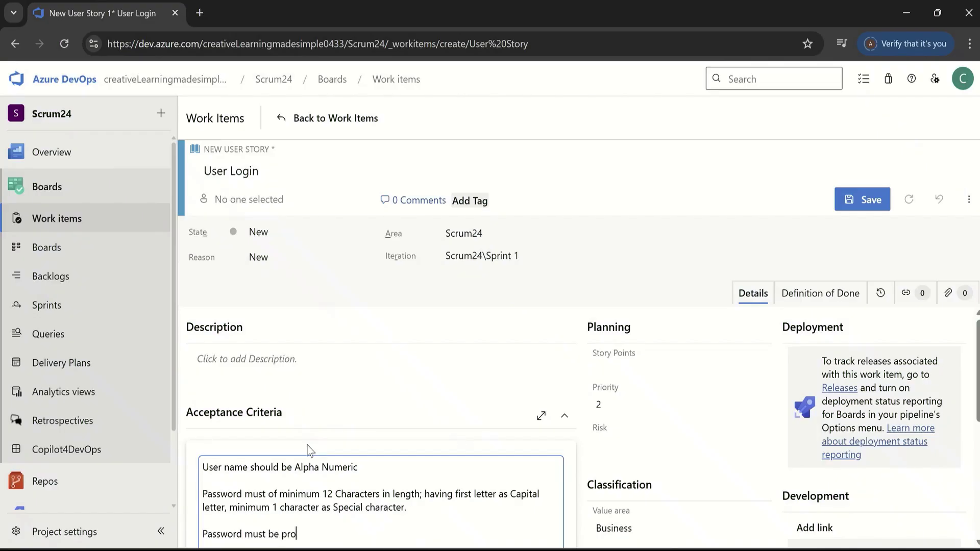
pyautogui.write('tected')
# Step: Insert "User should be able to login in a secure way" as a separate line above the user name criterion
pyautogui.scroll(-2, 978, 401)
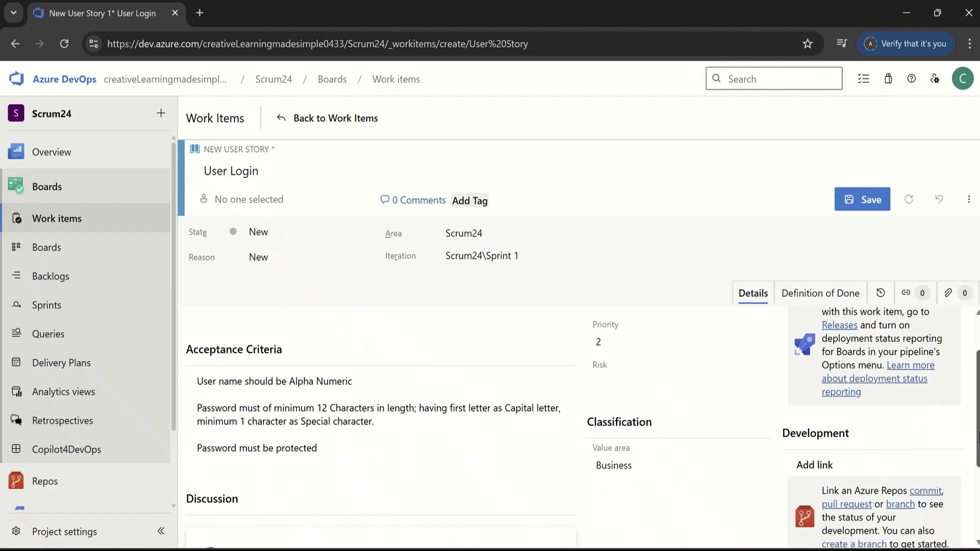
pyautogui.click(350, 394)
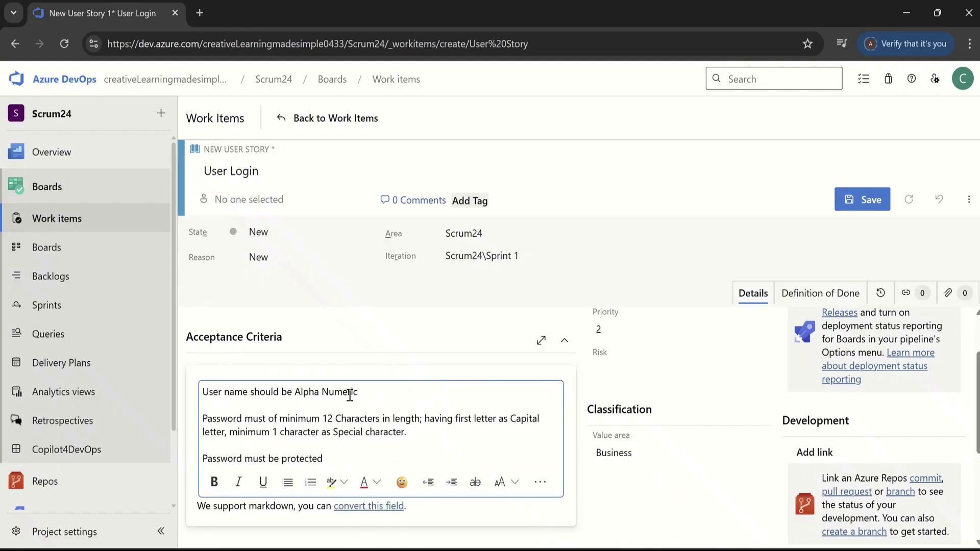
pyautogui.click(203, 392)
pyautogui.press('Return')
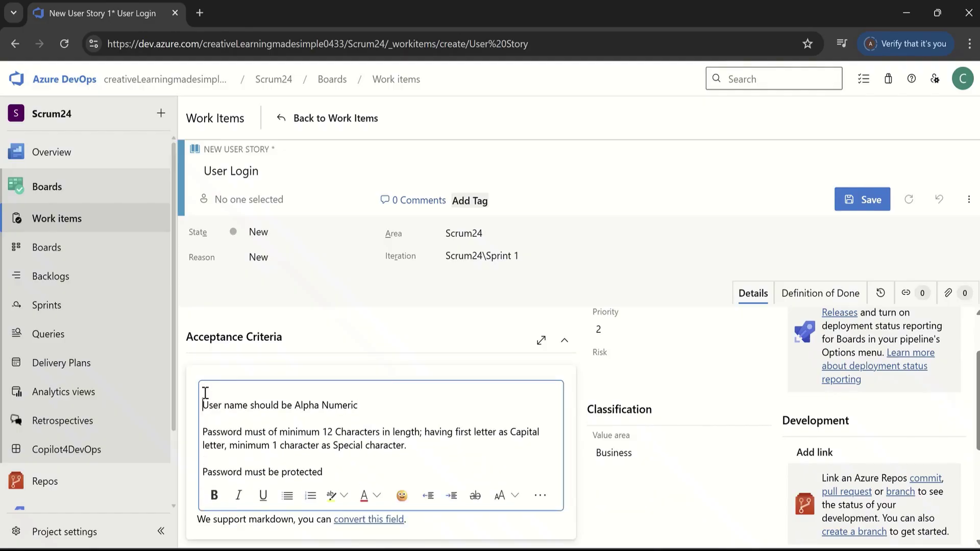
pyautogui.write('User should be able to login int')
pyautogui.press('BackSpace')
pyautogui.write('a ')
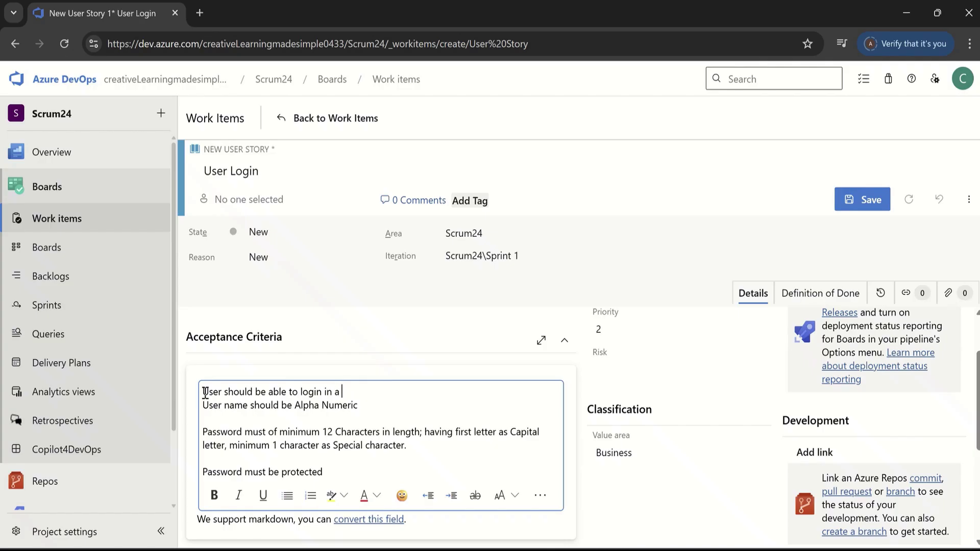
pyautogui.write('secure way')
pyautogui.press('Return')
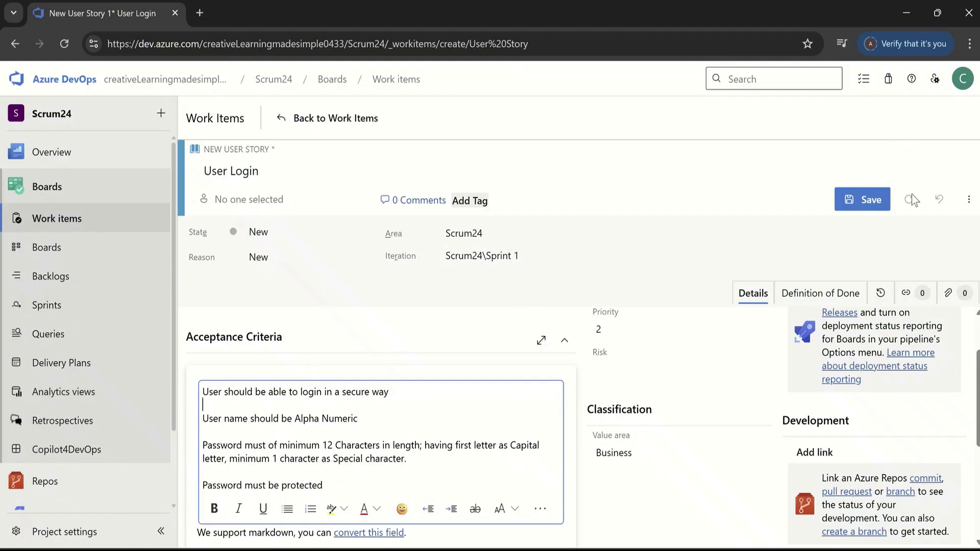
# Step: Save the User Login story and return to the work items list
pyautogui.click(858, 199)
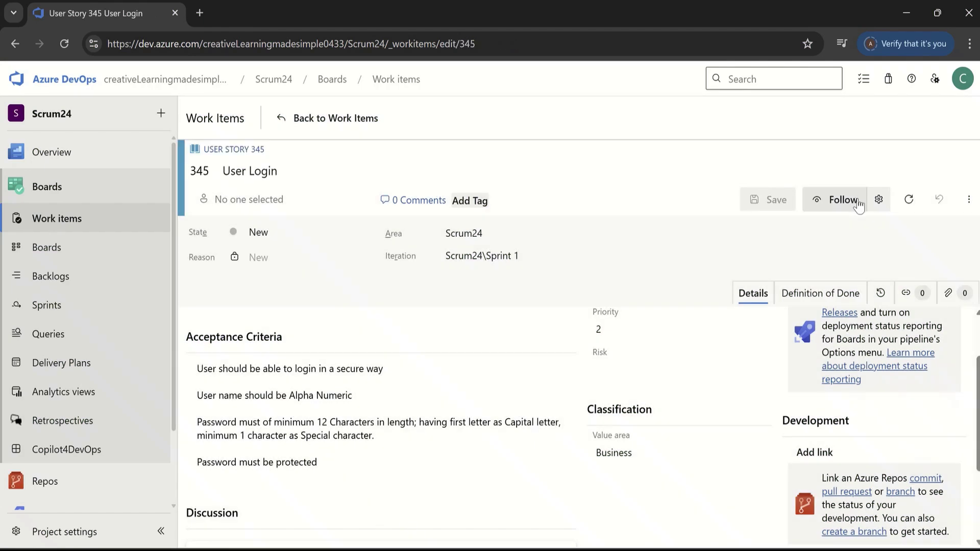
pyautogui.click(300, 125)
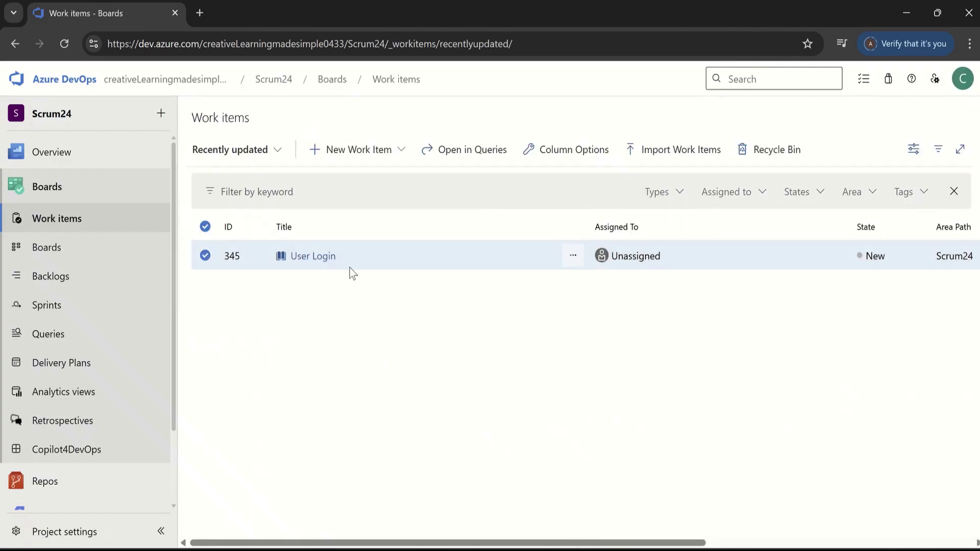
# Step: Open the User Login story and start the Convert function of Copilot4DevOps on it
pyautogui.click(314, 257)
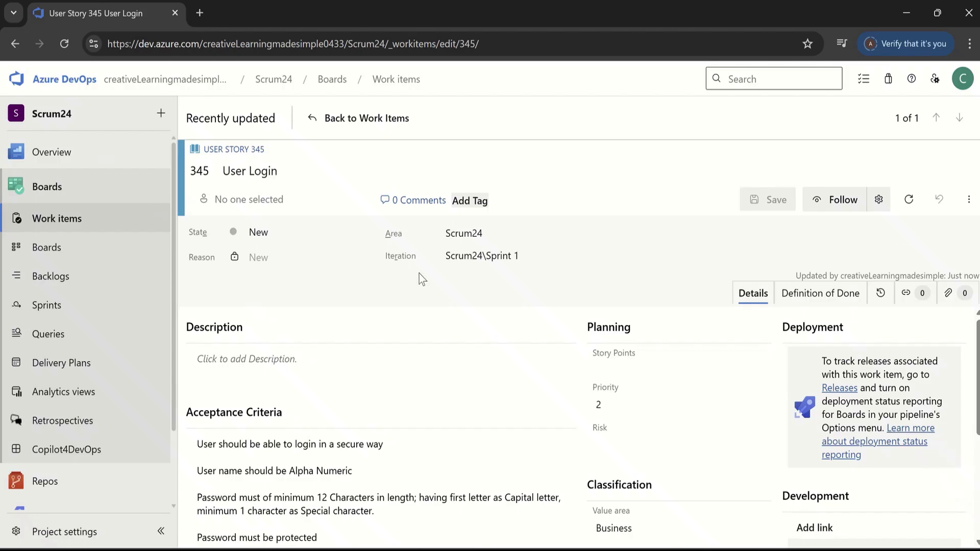
pyautogui.click(969, 200)
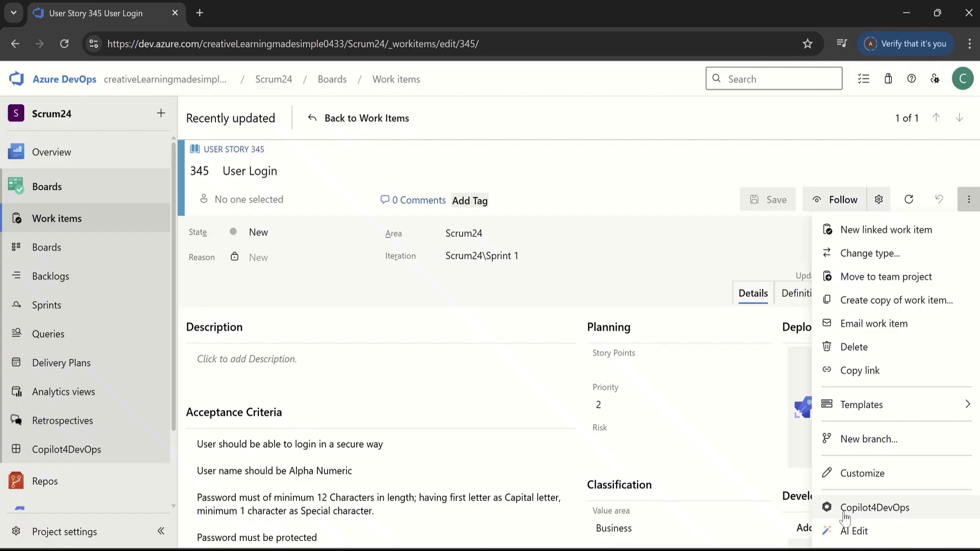
pyautogui.click(885, 514)
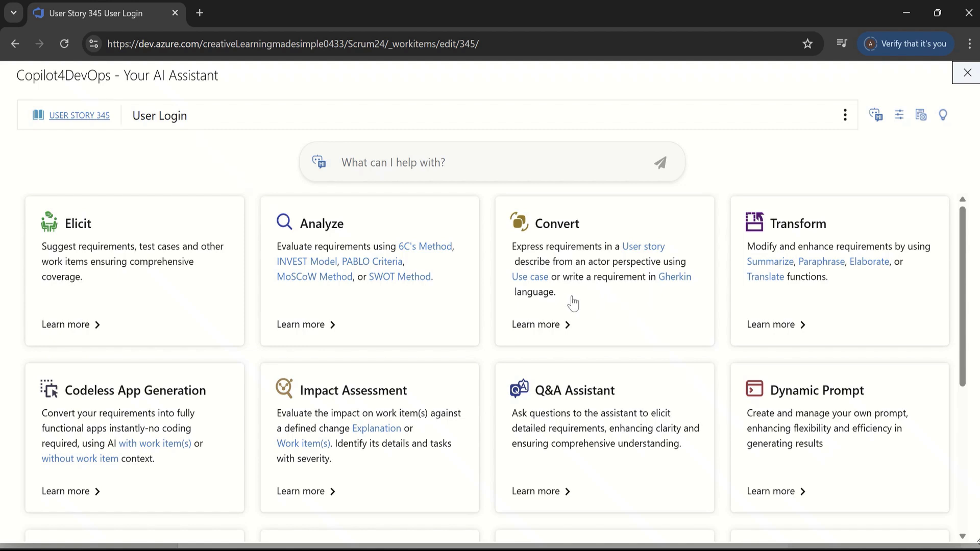
pyautogui.click(567, 238)
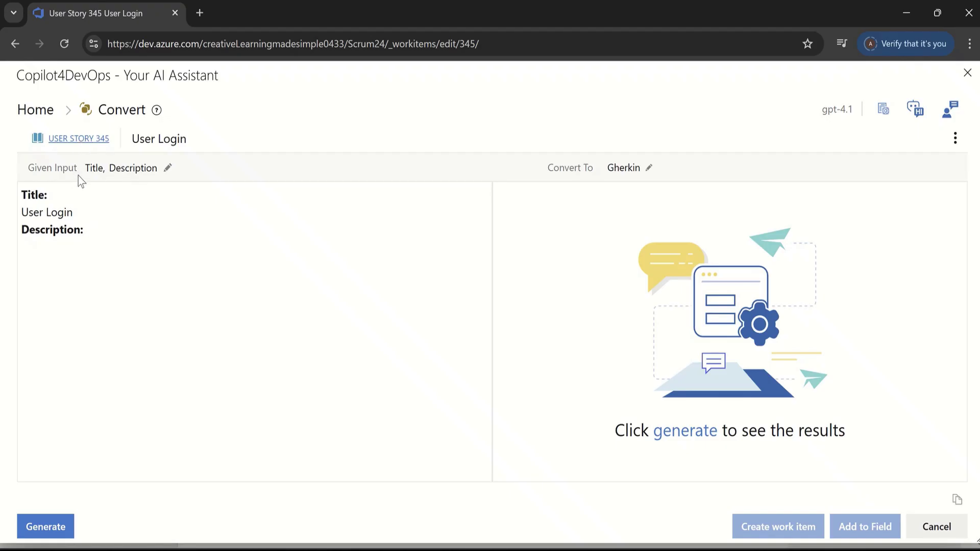
# Step: Replace Description with Acceptance Criteria in the given input for the conversion, keeping Title
pyautogui.moveTo(191, 177)
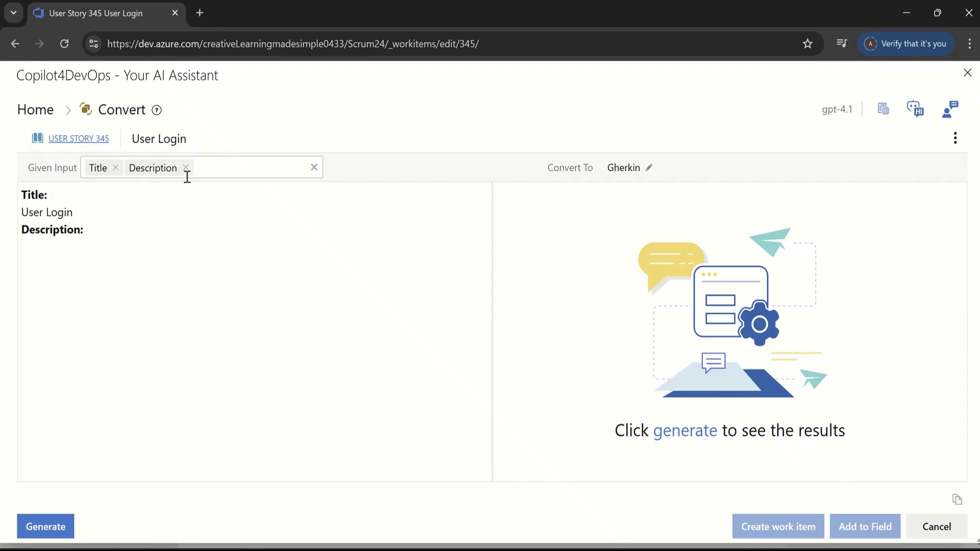
pyautogui.click(186, 167)
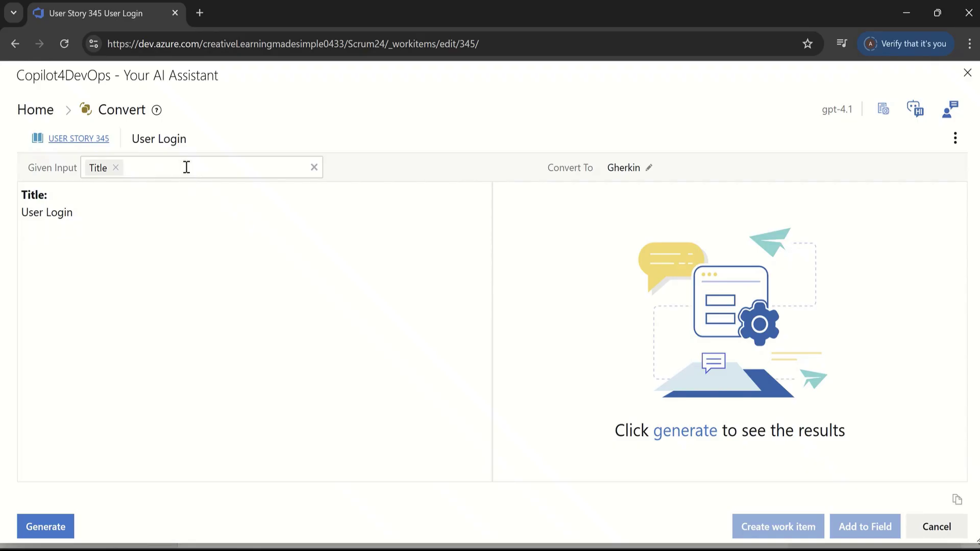
pyautogui.click(187, 167)
pyautogui.click(155, 232)
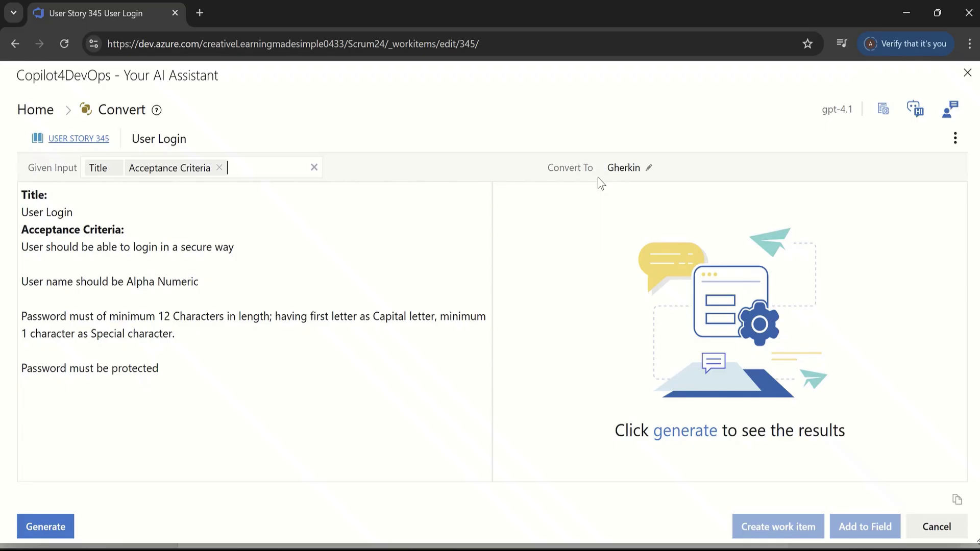
# Step: Set the conversion target to User Story and generate the result
pyautogui.click(656, 171)
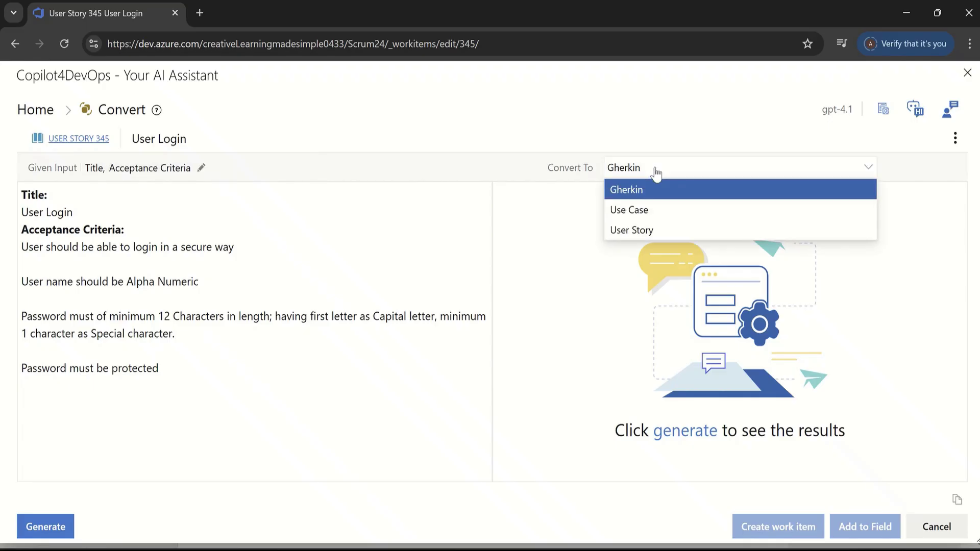
pyautogui.click(646, 232)
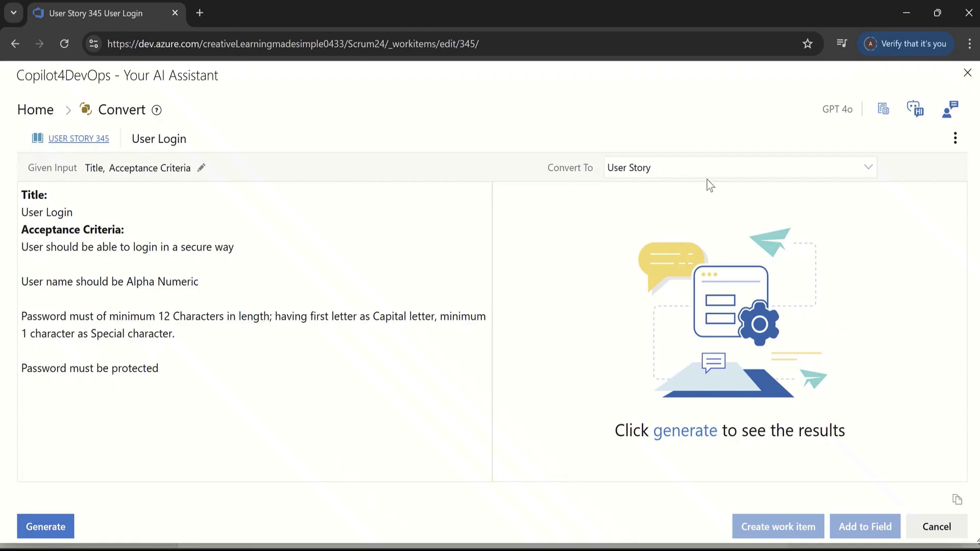
pyautogui.click(41, 533)
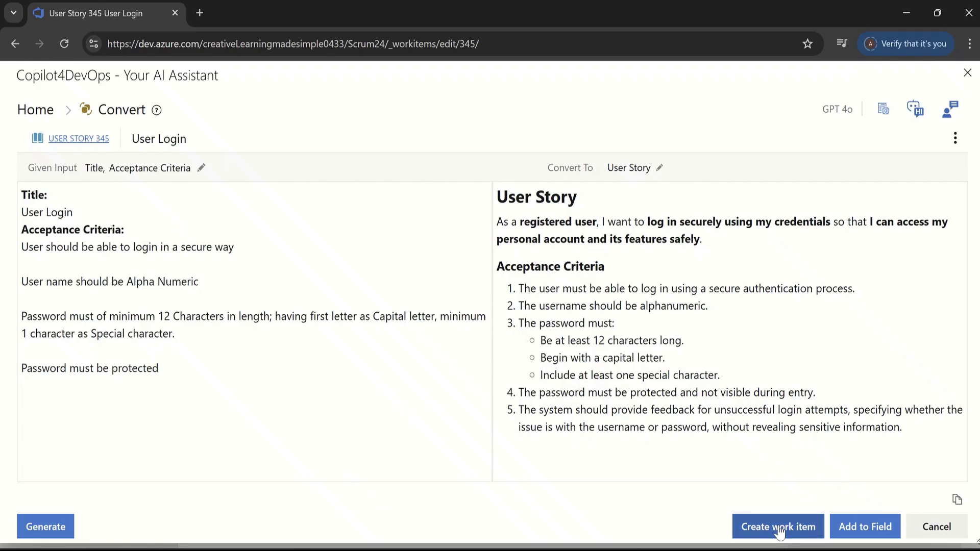
# Step: Add the generated user story to the end of the work item's Acceptance Criteria field
pyautogui.click(869, 534)
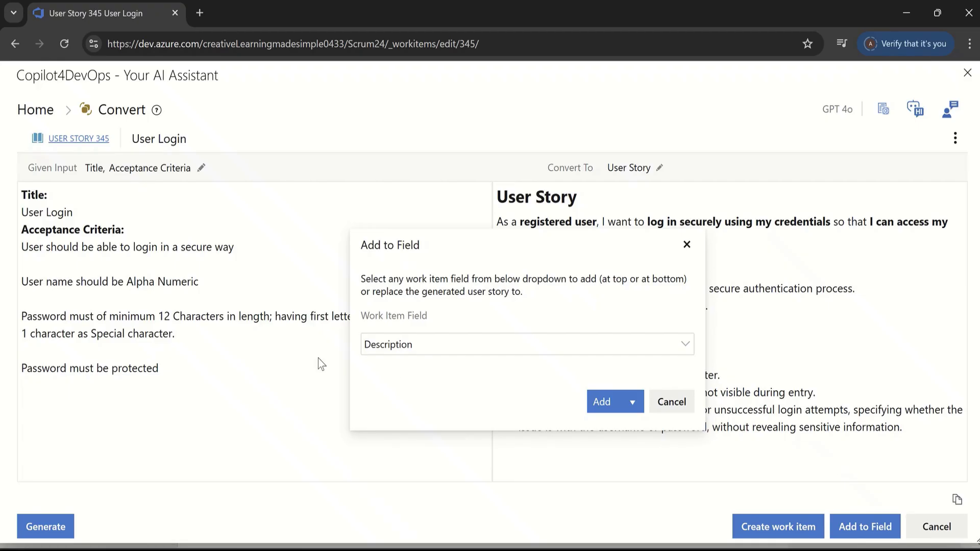
pyautogui.click(661, 350)
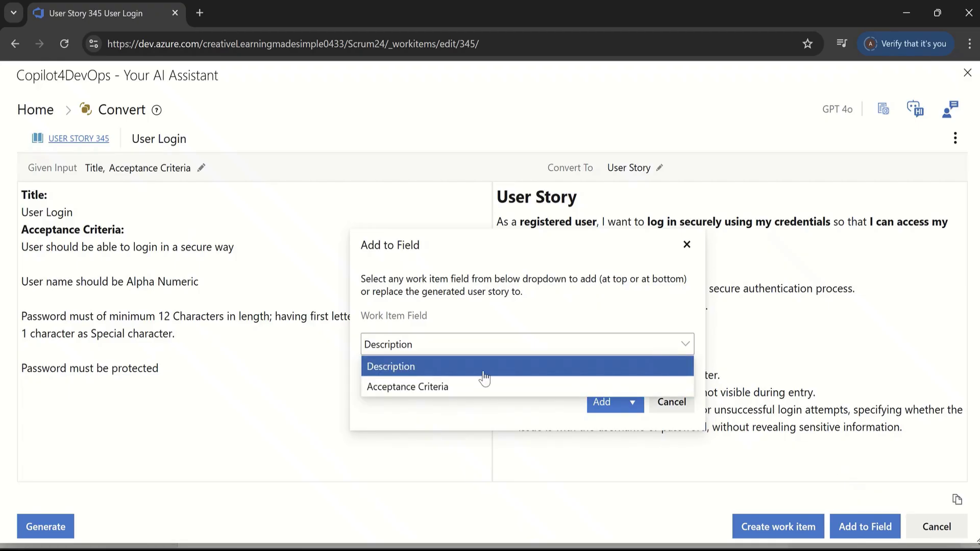
pyautogui.click(440, 387)
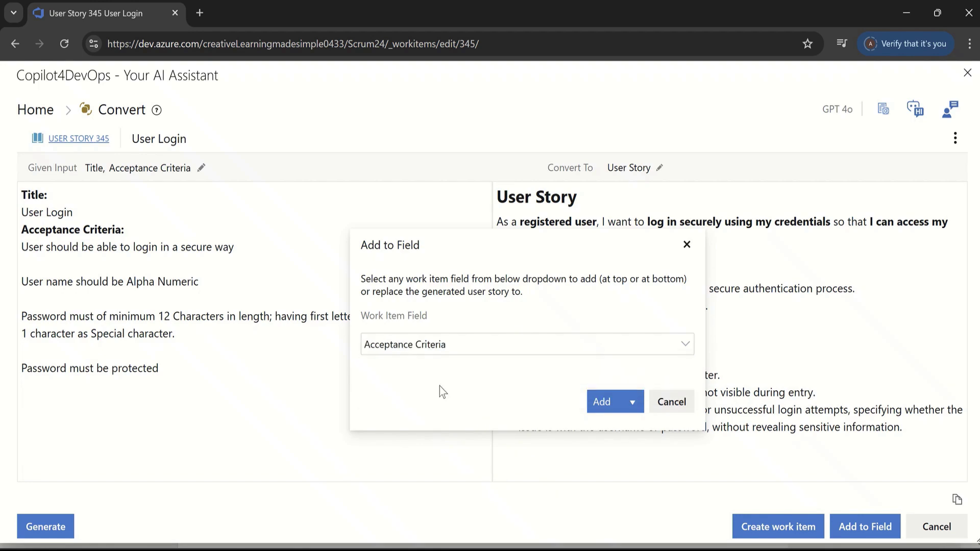
pyautogui.click(633, 405)
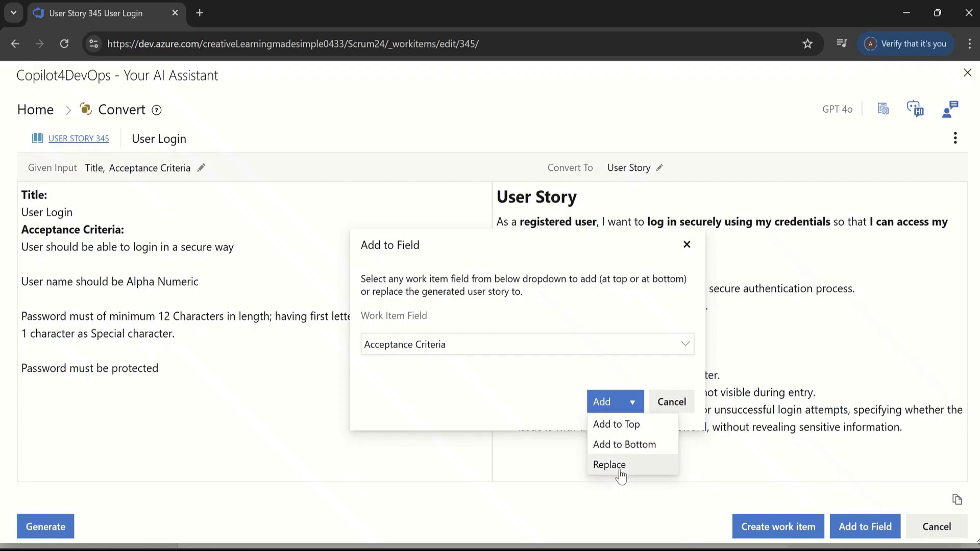
pyautogui.click(646, 449)
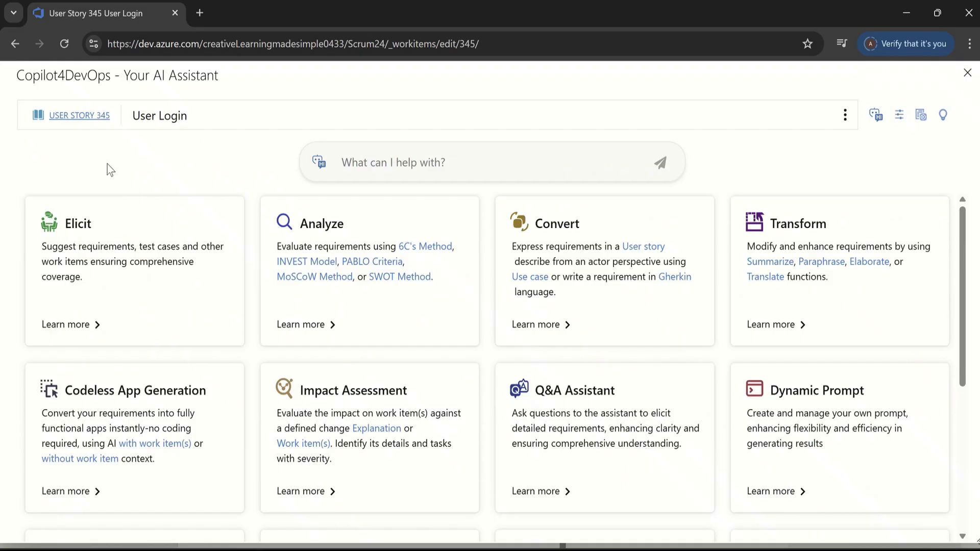
# Step: Delete the original plain-text criteria above the generated user story in the work item's Acceptance Criteria, and save and close it
pyautogui.rightClick(81, 115)
pyautogui.click(38, 154)
pyautogui.click(88, 117)
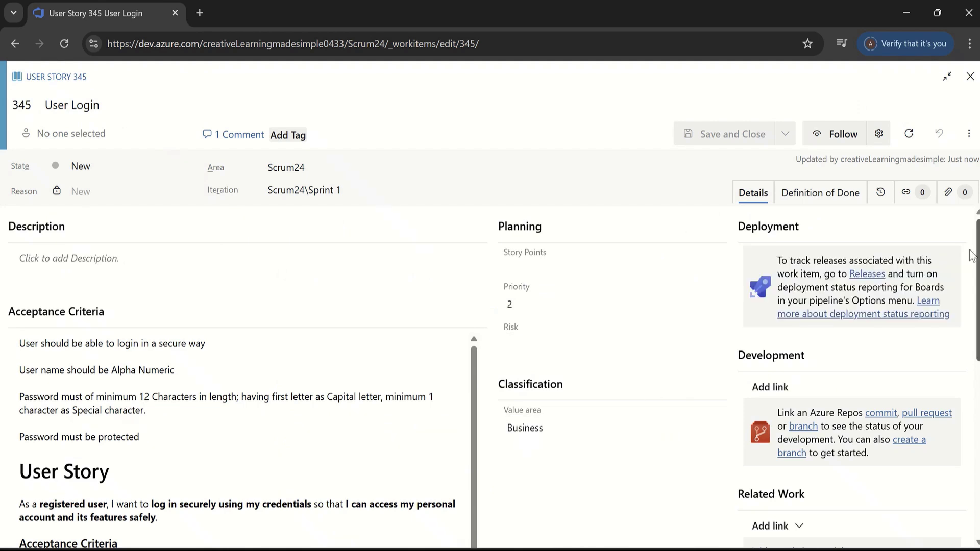
pyautogui.moveTo(978, 285); pyautogui.dragTo(978, 369)
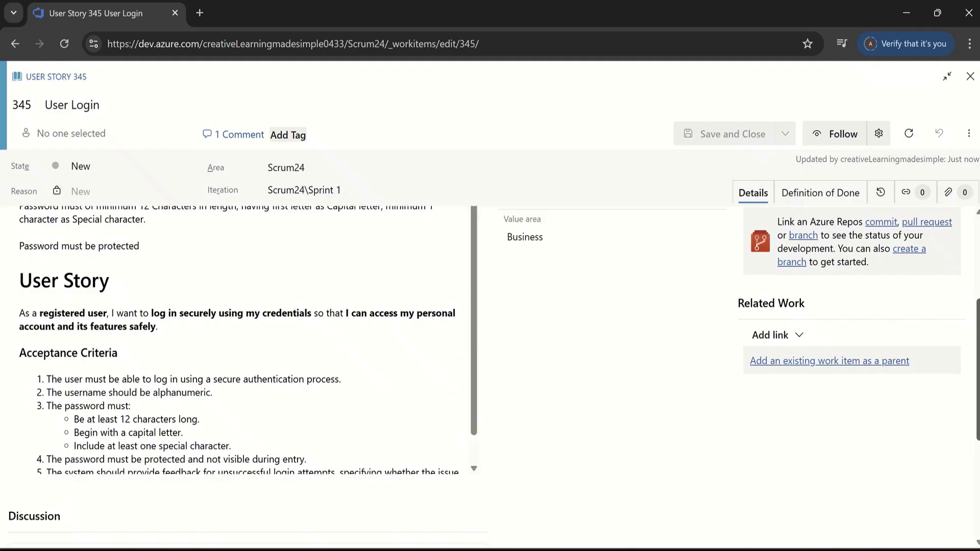
pyautogui.click(479, 356)
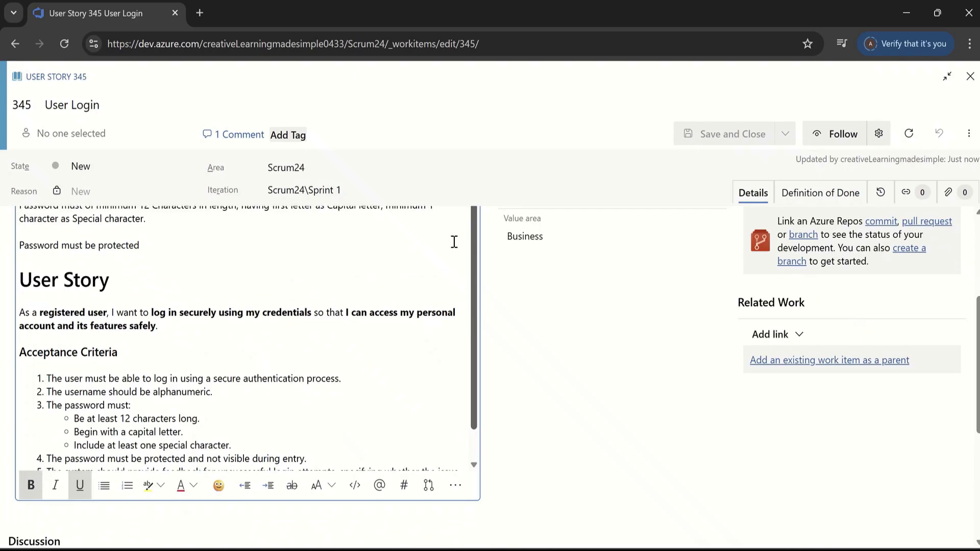
pyautogui.moveTo(977, 314); pyautogui.dragTo(977, 250)
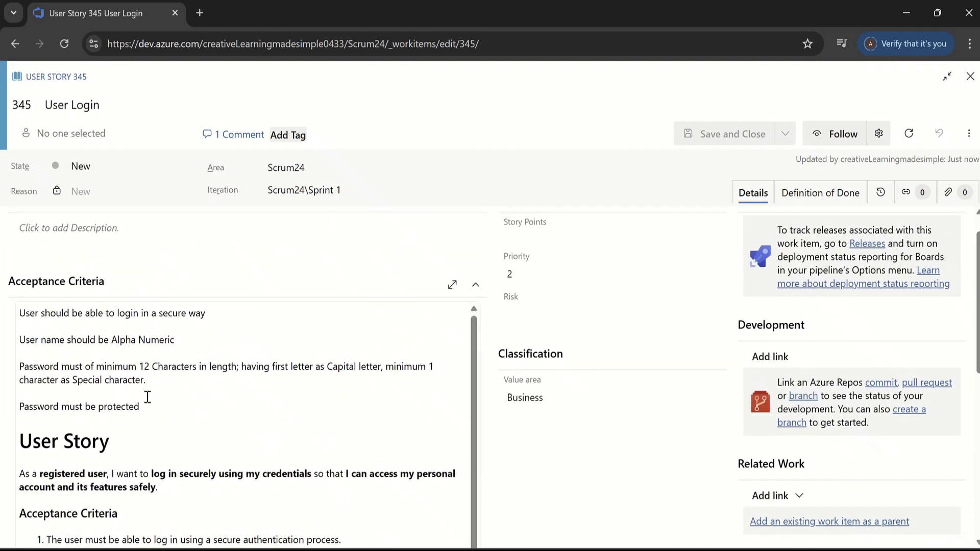
pyautogui.moveTo(147, 404); pyautogui.dragTo(24, 336)
pyautogui.click(159, 444)
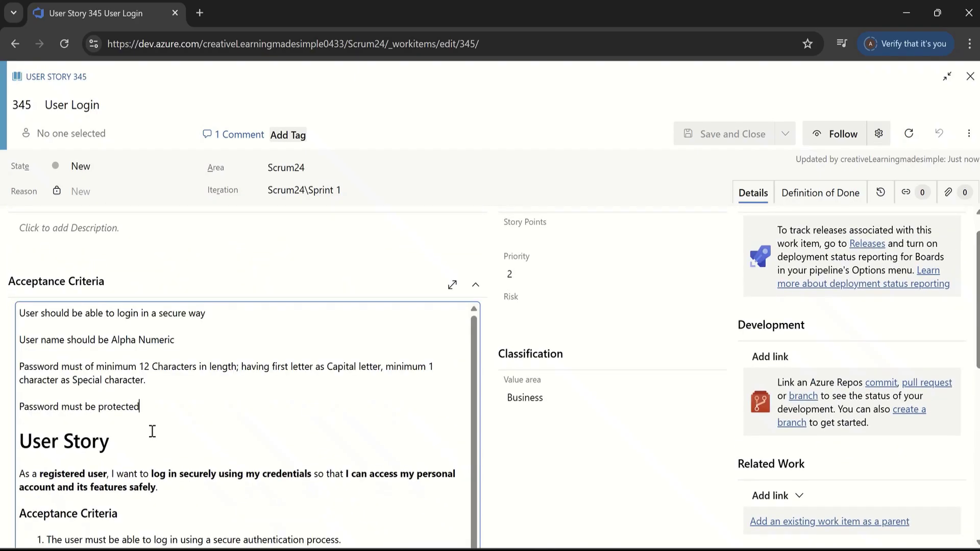
pyautogui.moveTo(148, 411); pyautogui.dragTo(5, 314)
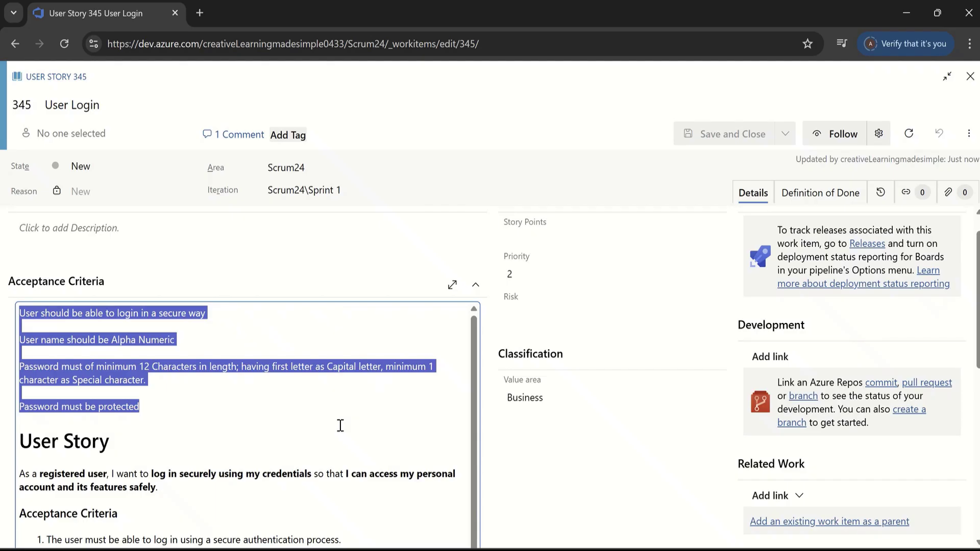
pyautogui.press('BackSpace')
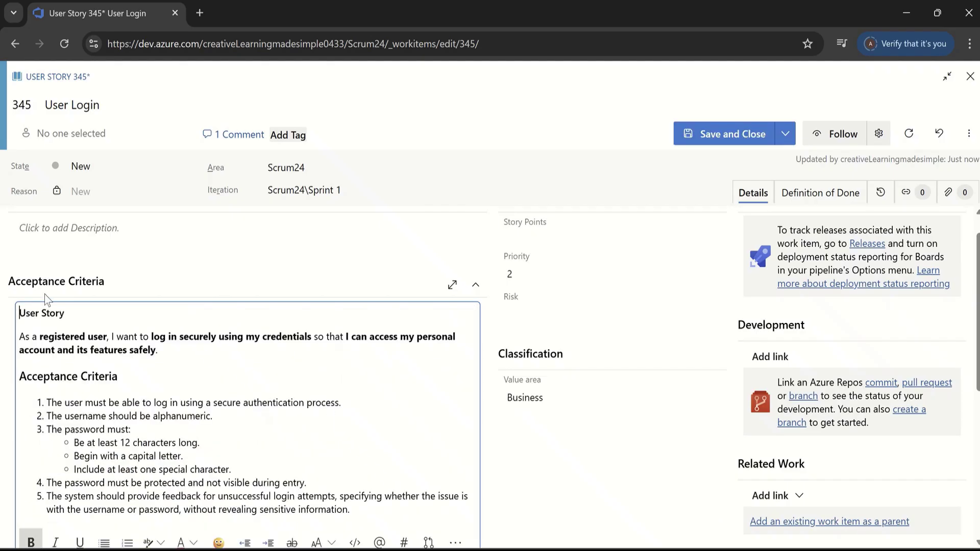
pyautogui.click(732, 134)
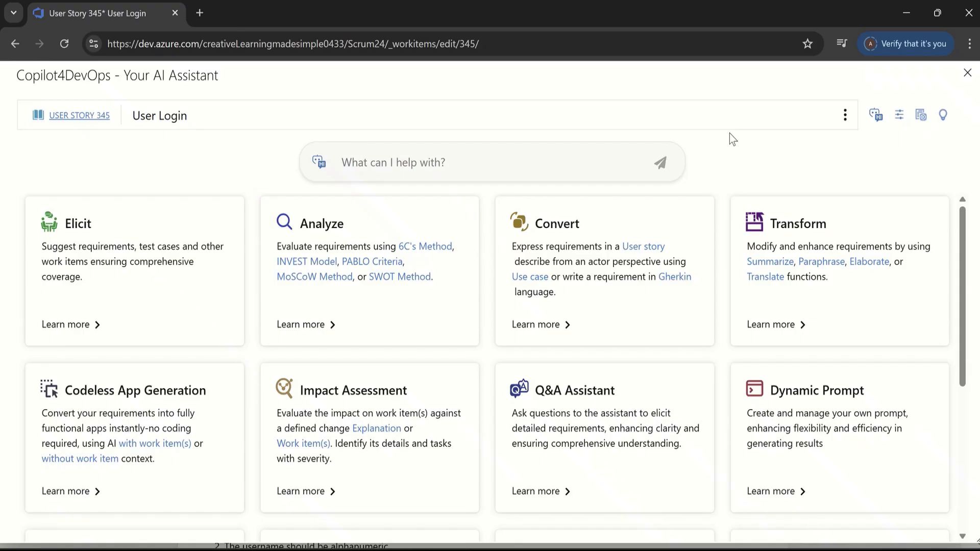
# Step: Reopen the saved User Login story to check its acceptance criteria and start the Copilot4DevOps Elicit function on it
pyautogui.click(85, 119)
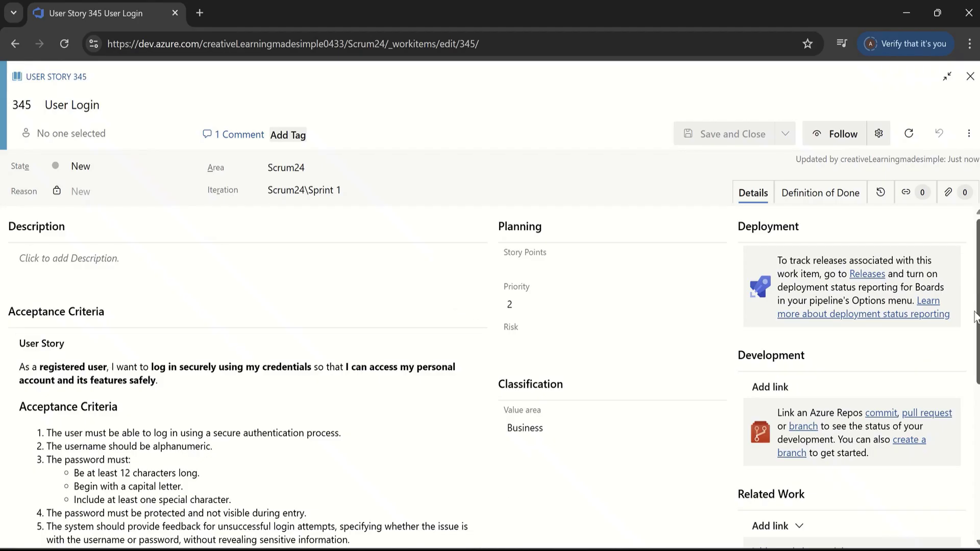
pyautogui.scroll(-4, 978, 327)
pyautogui.scroll(4, 978, 327)
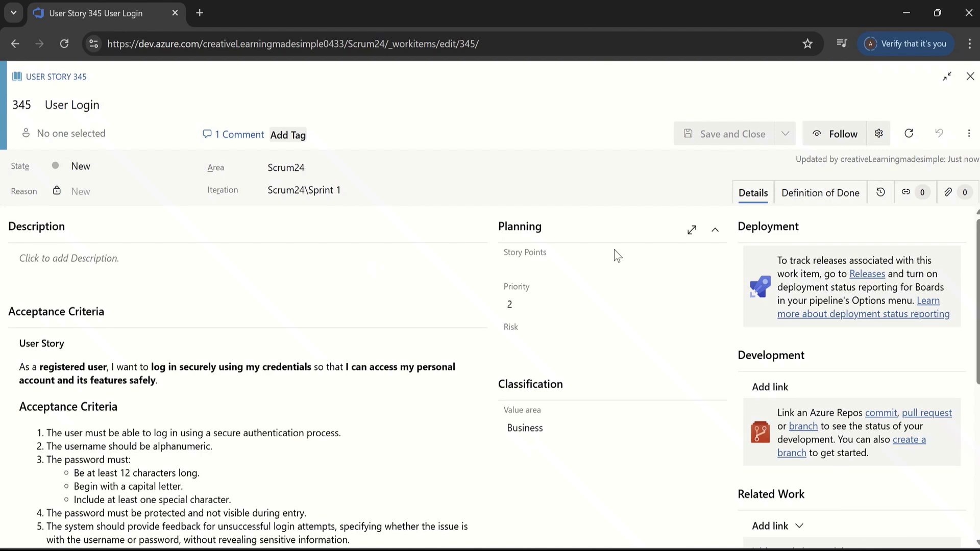
pyautogui.click(970, 134)
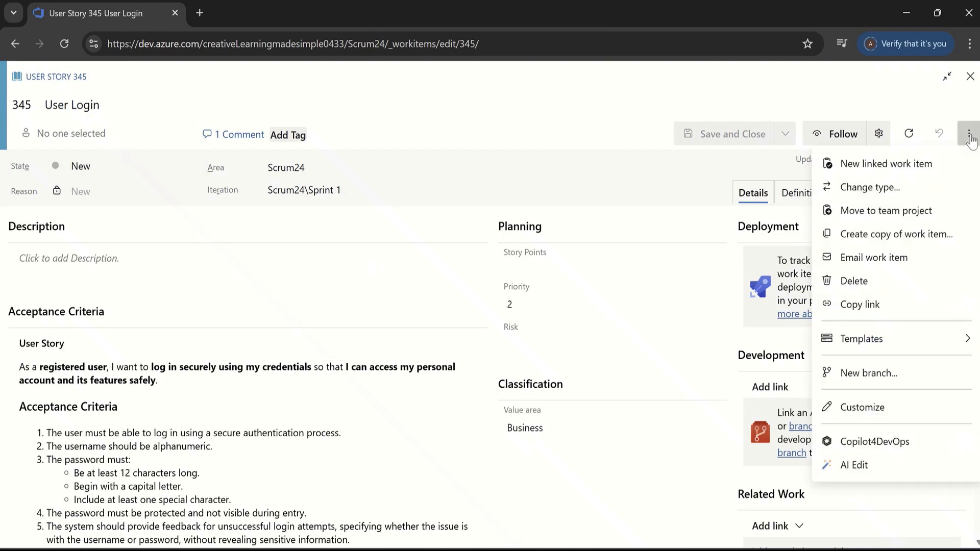
pyautogui.click(876, 443)
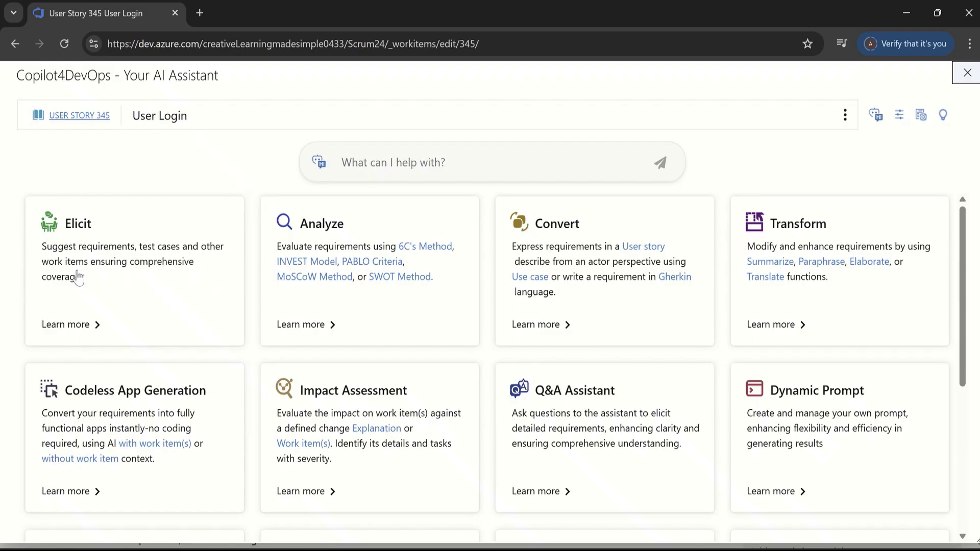
pyautogui.click(128, 283)
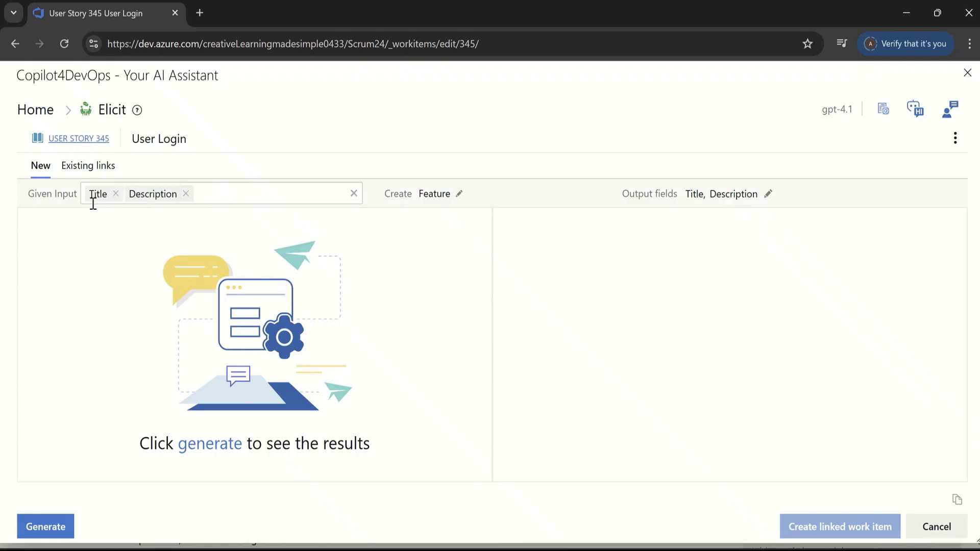
# Step: Set the Elicit given input to Title and Acceptance Criteria and generate Feature suggestions
pyautogui.moveTo(177, 198)
pyautogui.click(186, 195)
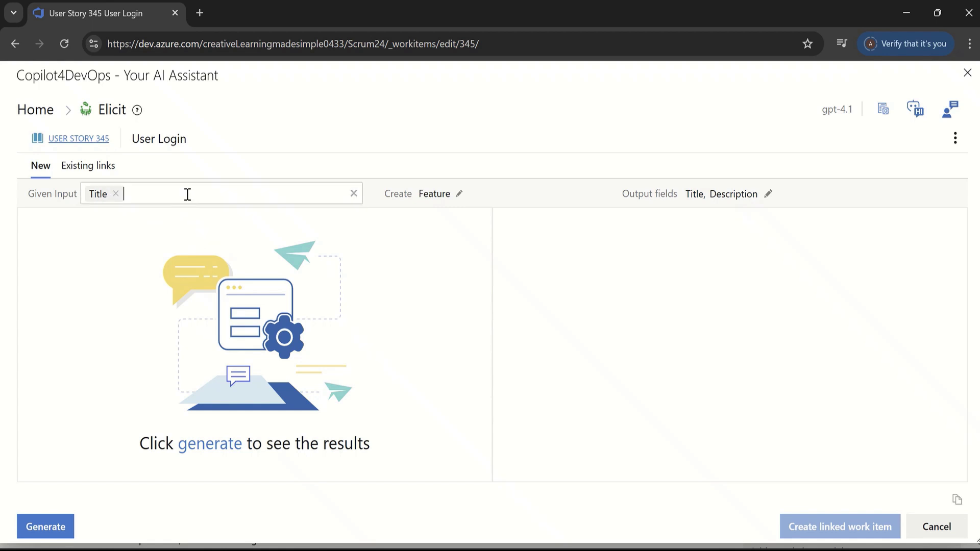
pyautogui.click(186, 193)
pyautogui.moveTo(361, 321); pyautogui.dragTo(356, 214)
pyautogui.click(114, 217)
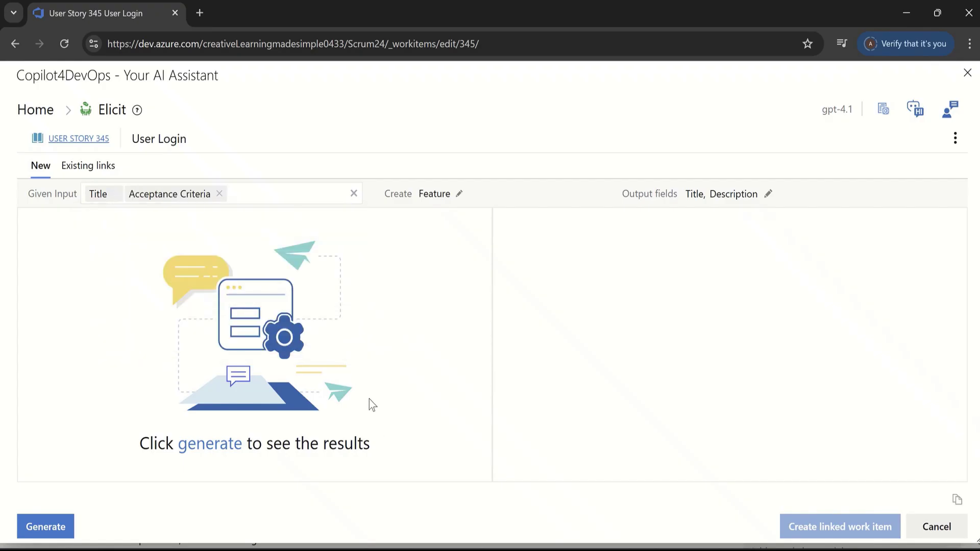
pyautogui.click(45, 526)
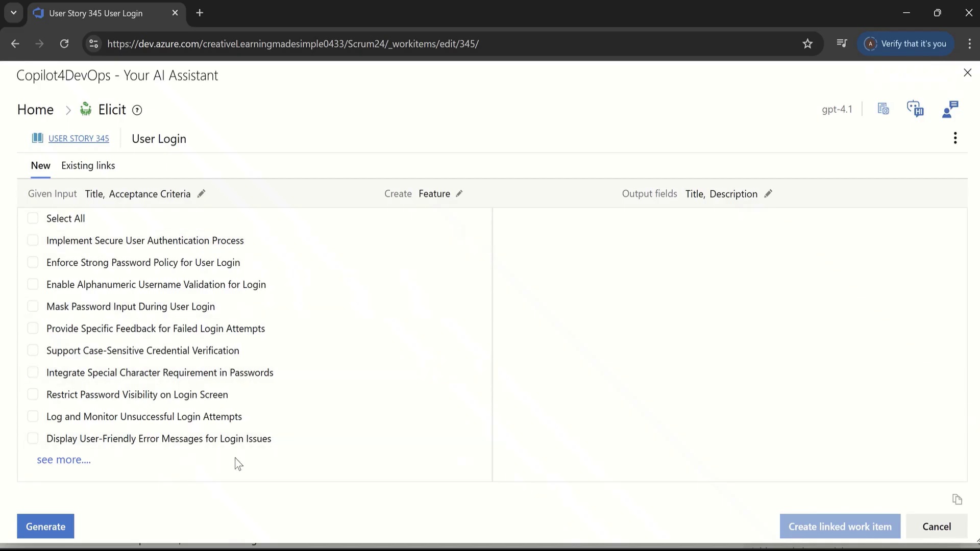
# Step: Change the work item type to create to Task and generate task suggestions for the story
pyautogui.click(459, 195)
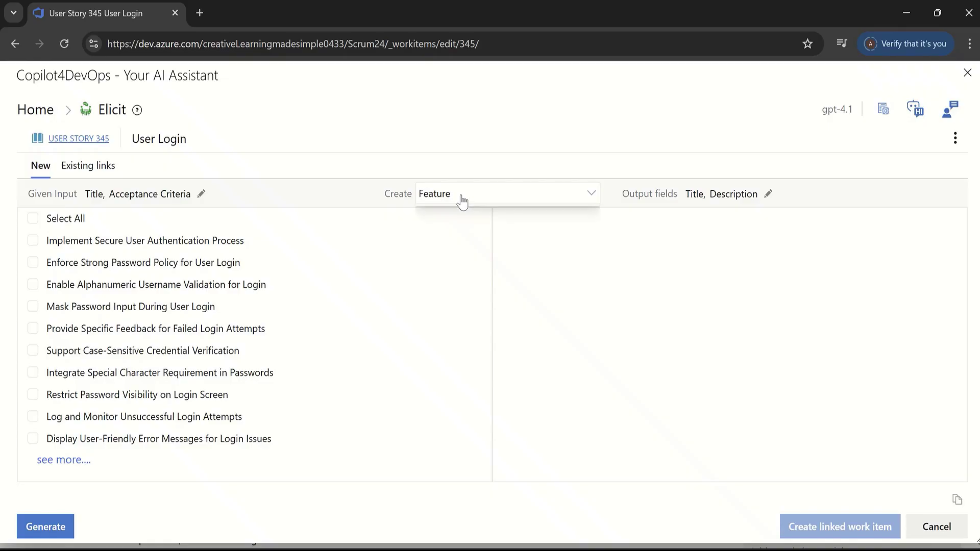
pyautogui.click(462, 200)
pyautogui.scroll(-3, 464, 240)
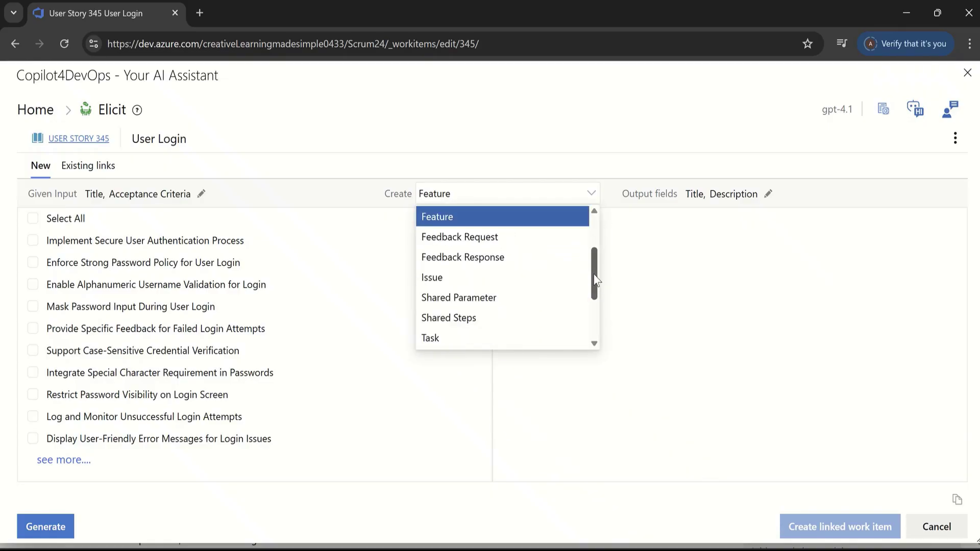
pyautogui.click(465, 251)
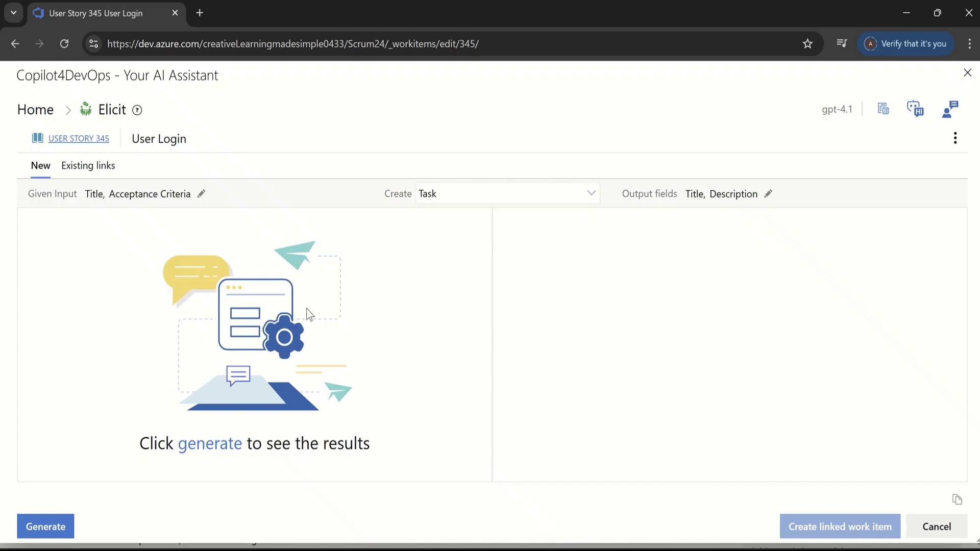
pyautogui.click(222, 444)
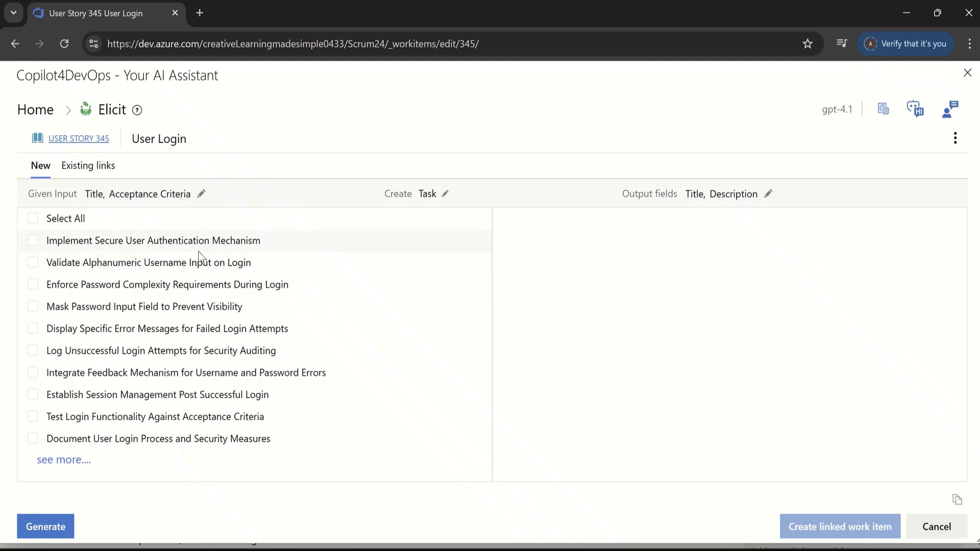
# Step: Select the first five suggested tasks, from Implement Secure User Authentication Mechanism through Display Specific Error Messages for Failed Login Attempts
pyautogui.click(32, 248)
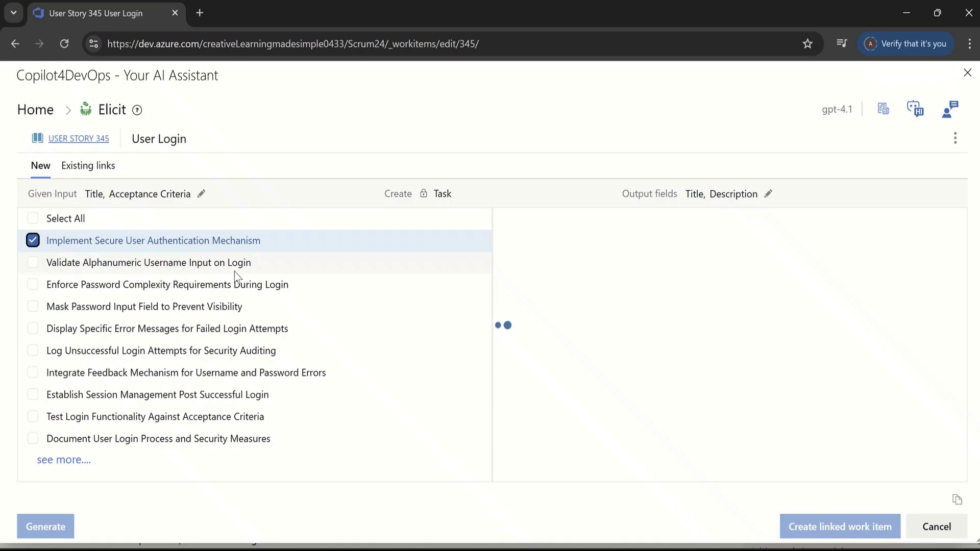
pyautogui.click(33, 263)
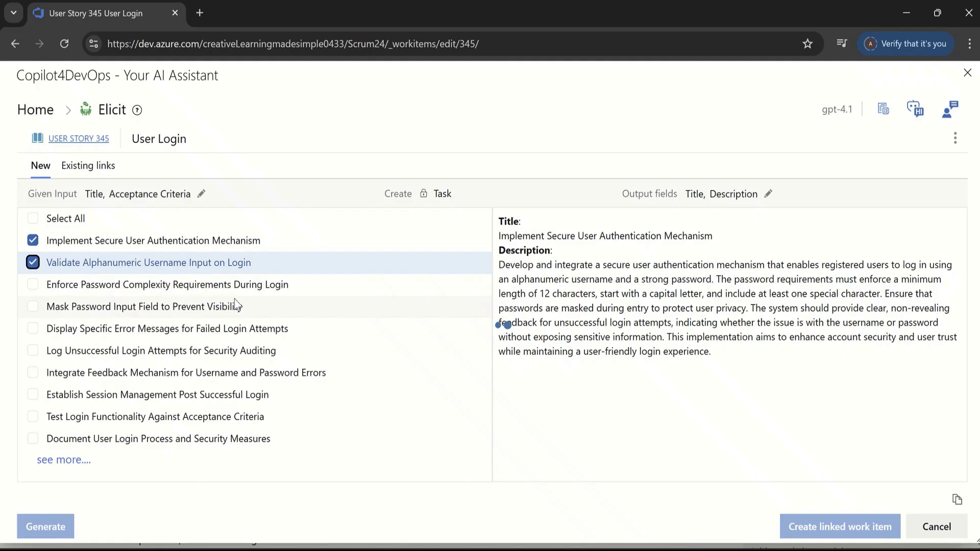
pyautogui.click(33, 285)
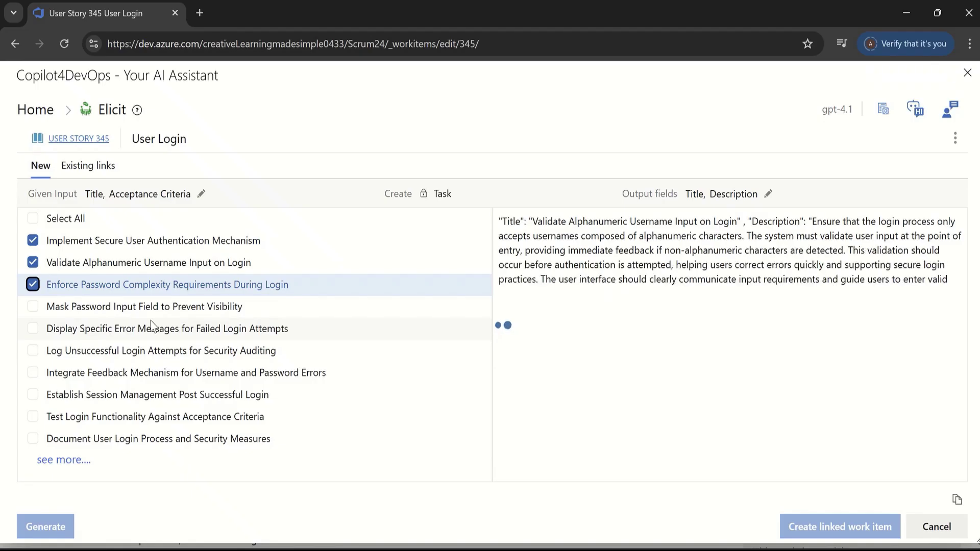
pyautogui.click(32, 308)
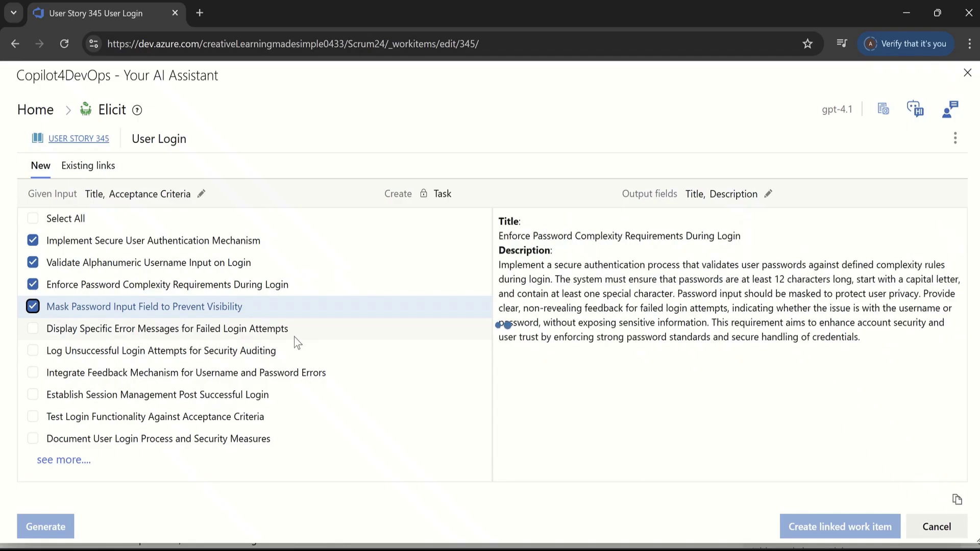
pyautogui.click(33, 328)
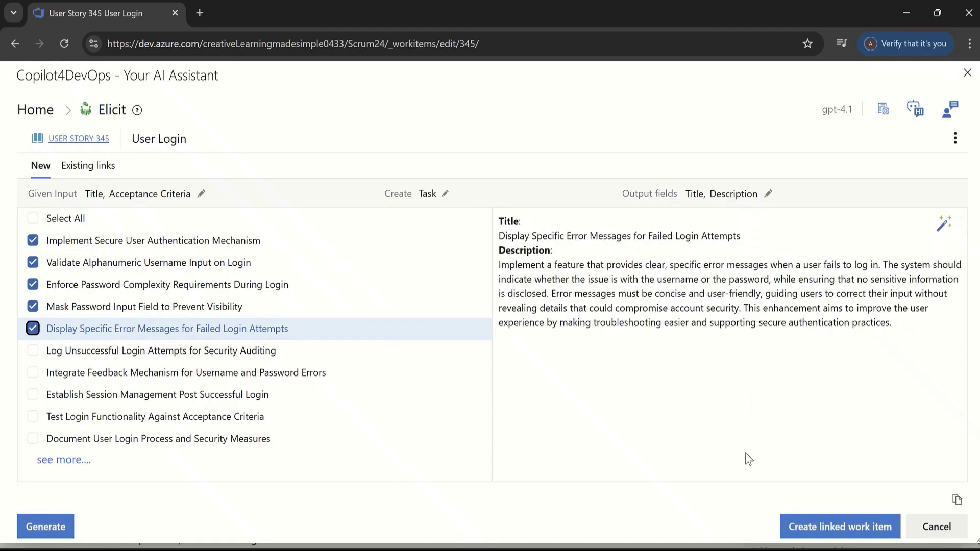
# Step: Create the selected task suggestions as linked work items of User Login with the link type Child
pyautogui.click(841, 535)
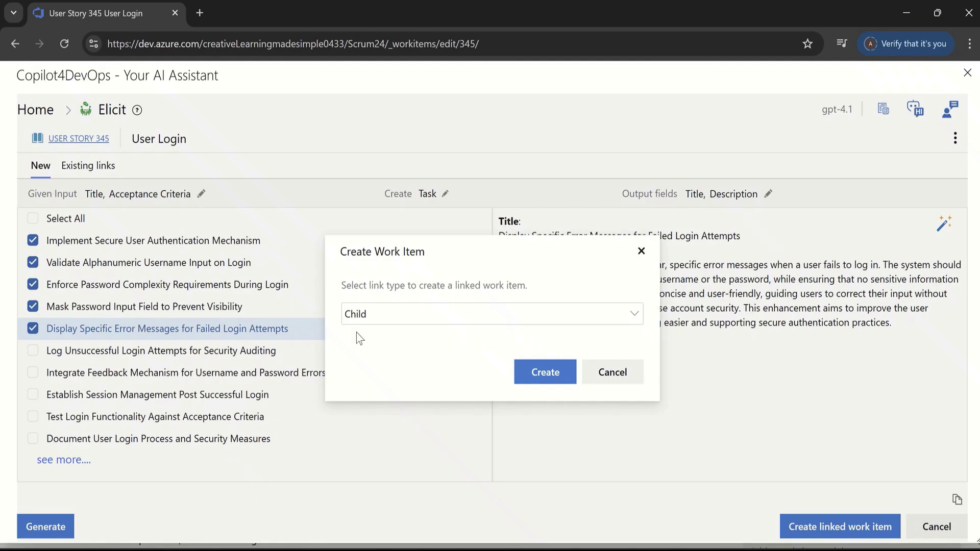
pyautogui.click(448, 316)
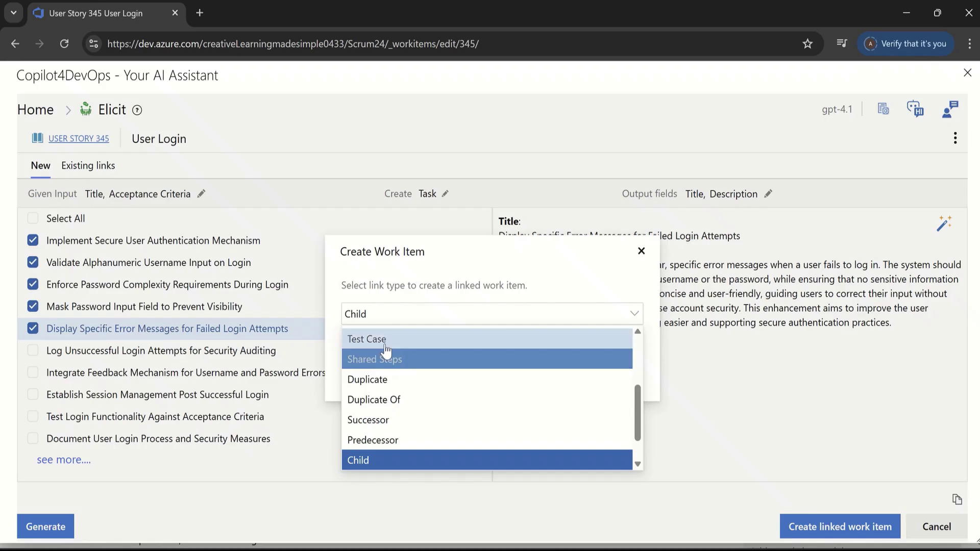
pyautogui.click(370, 462)
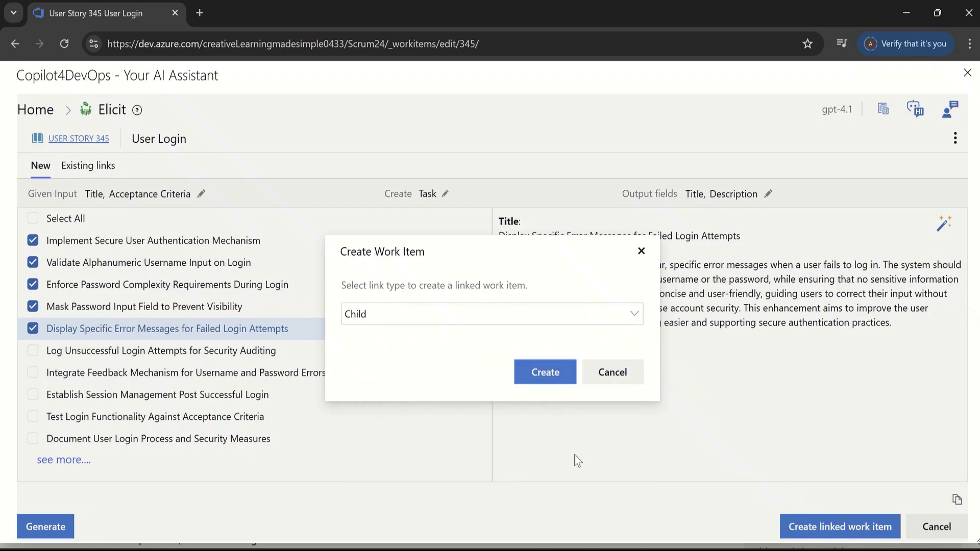
pyautogui.click(548, 375)
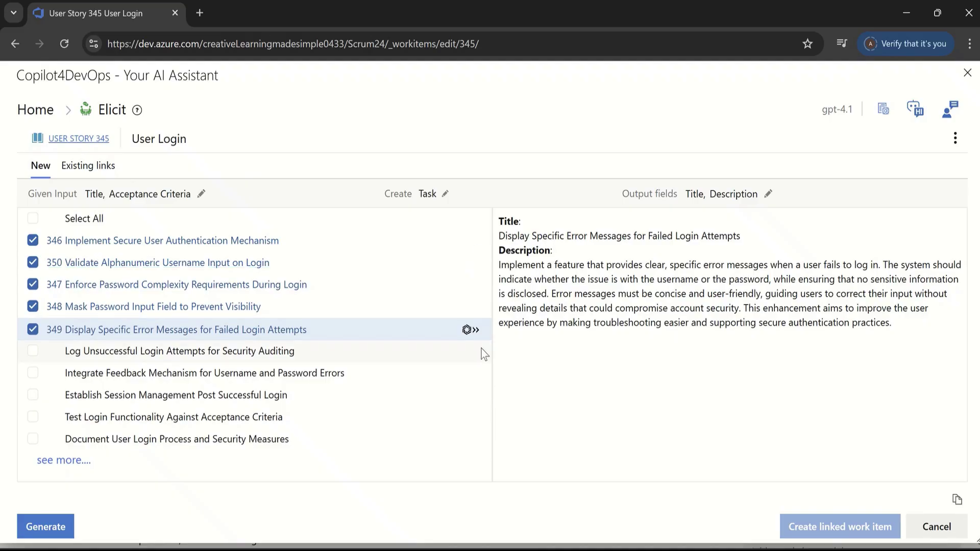
# Step: Leave the Elicit function and load the Scrum24 project page by trimming the work item part off the web address
pyautogui.doubleClick(82, 138)
pyautogui.doubleClick(88, 140)
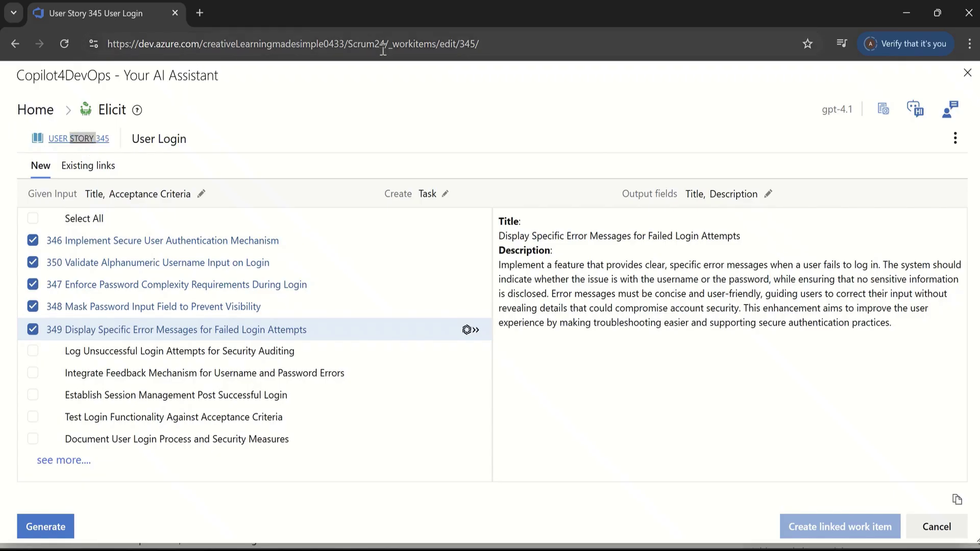
pyautogui.moveTo(387, 44); pyautogui.dragTo(642, 40)
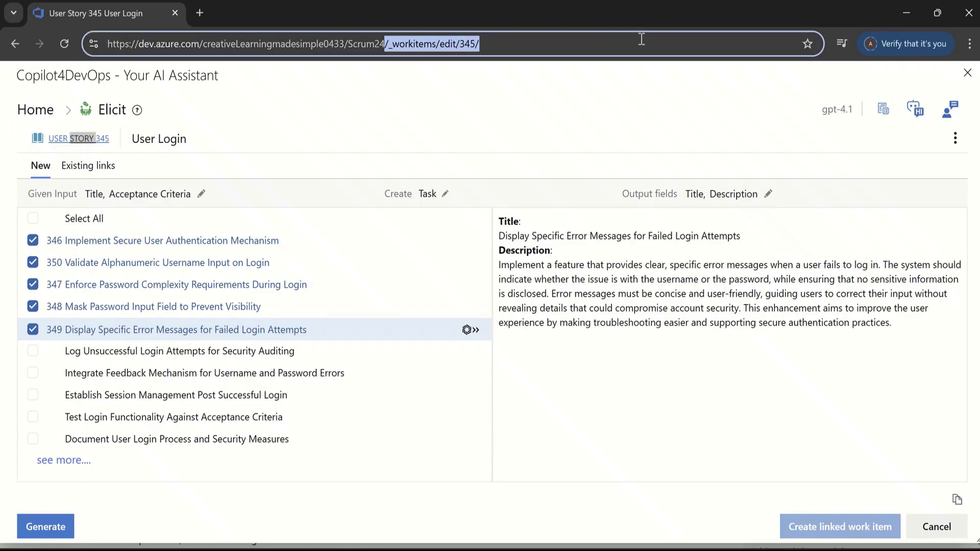
pyautogui.click(34, 110)
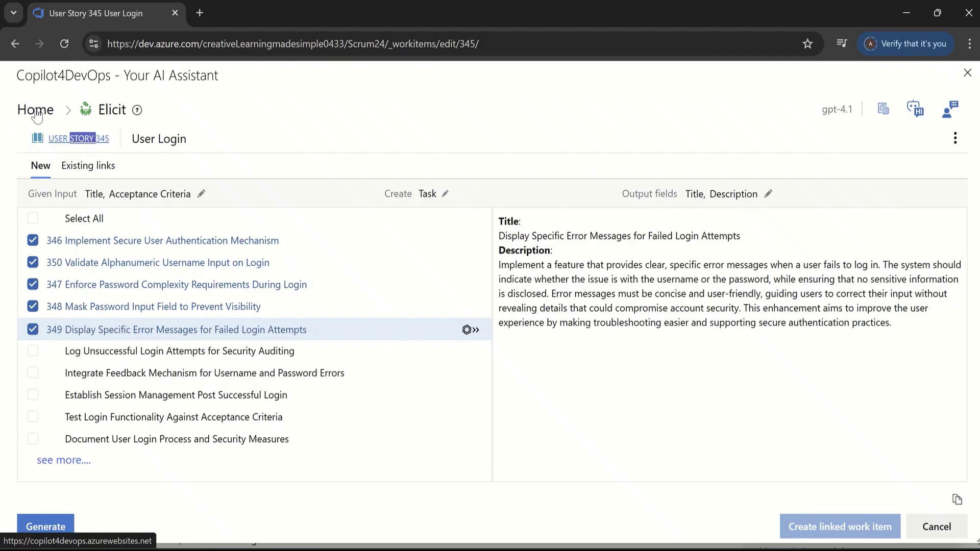
pyautogui.click(96, 122)
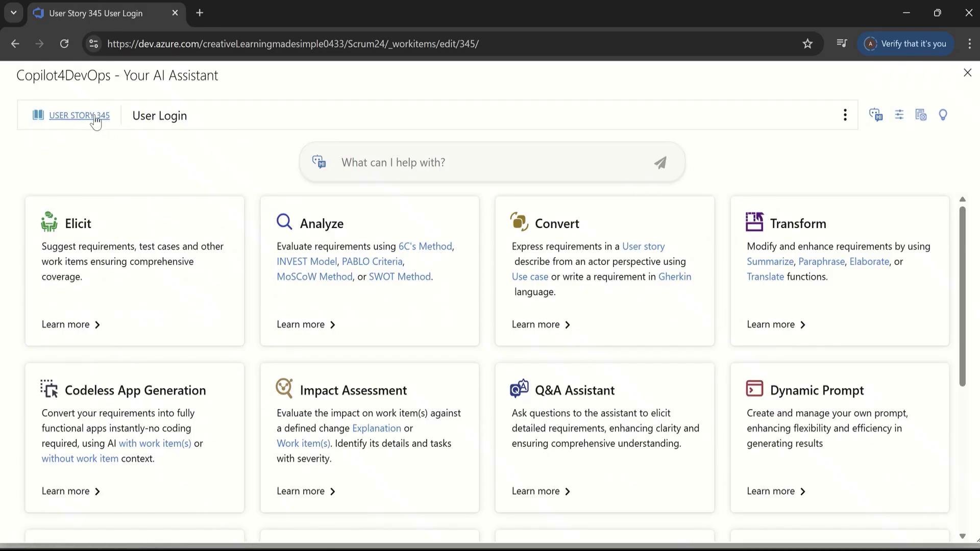
pyautogui.doubleClick(60, 124)
pyautogui.doubleClick(88, 119)
pyautogui.moveTo(389, 45); pyautogui.dragTo(608, 34)
pyautogui.press('BackSpace')
pyautogui.press('Return')
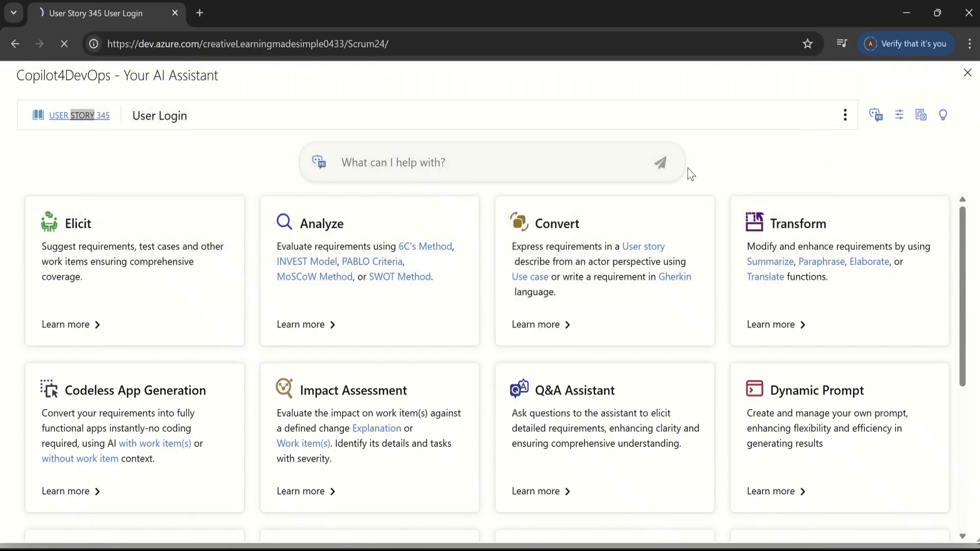
# Step: Reopen the User Login story from the work items list and check its child task Validate Alphanumeric Username Input on Login
pyautogui.moveTo(26, 276)
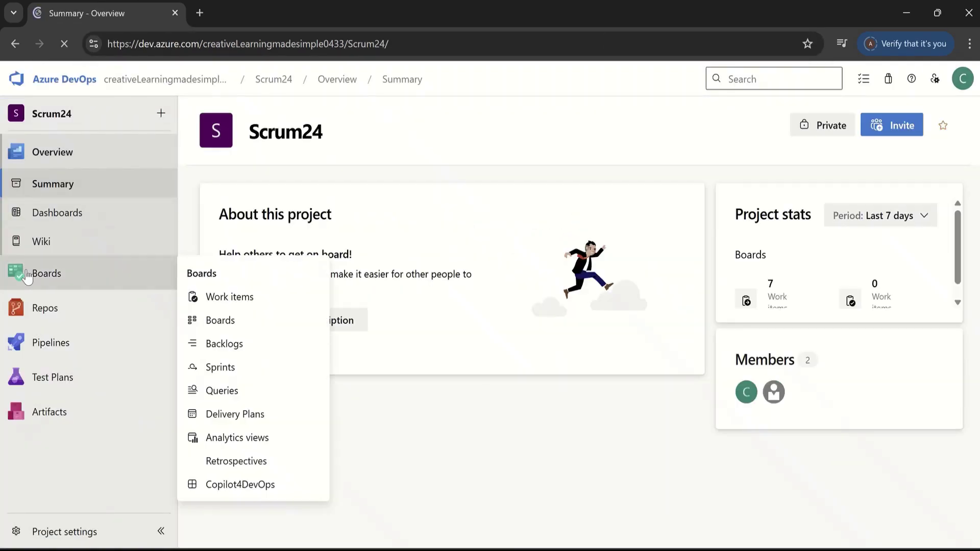
pyautogui.click(258, 299)
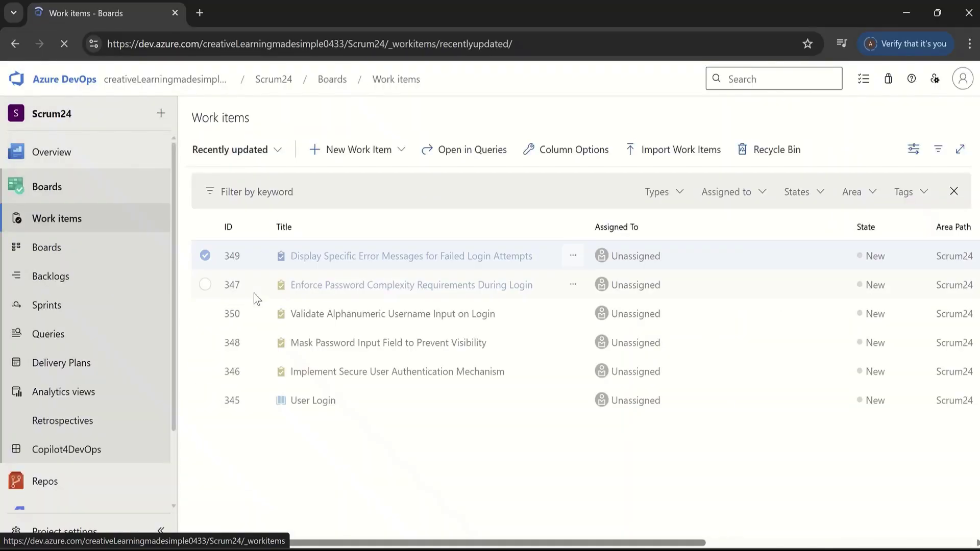
pyautogui.click(308, 406)
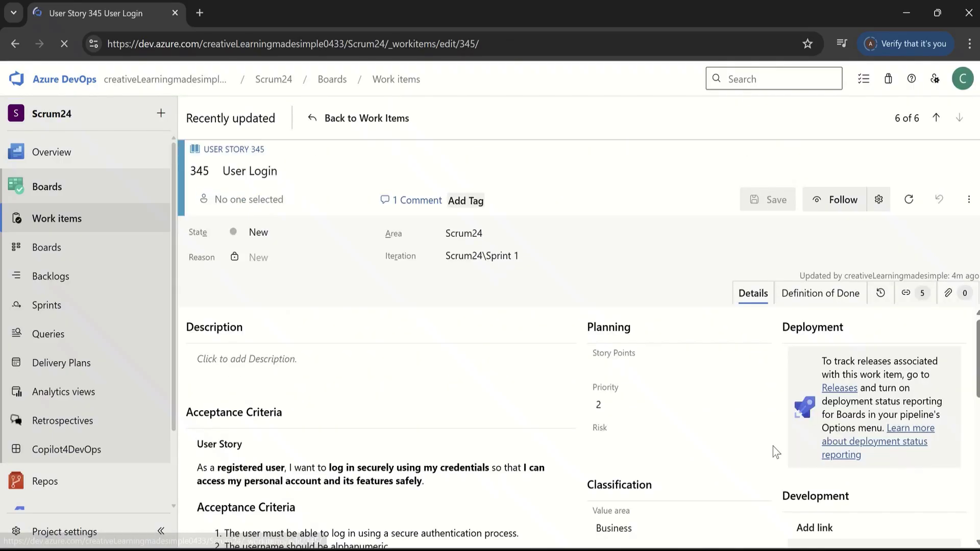
pyautogui.scroll(-2, 977, 391)
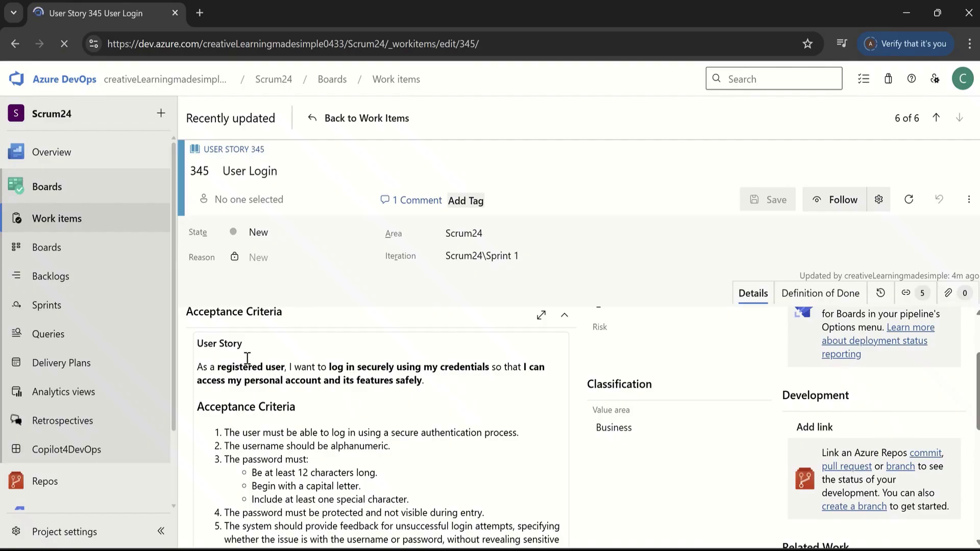
pyautogui.scroll(-5, 979, 399)
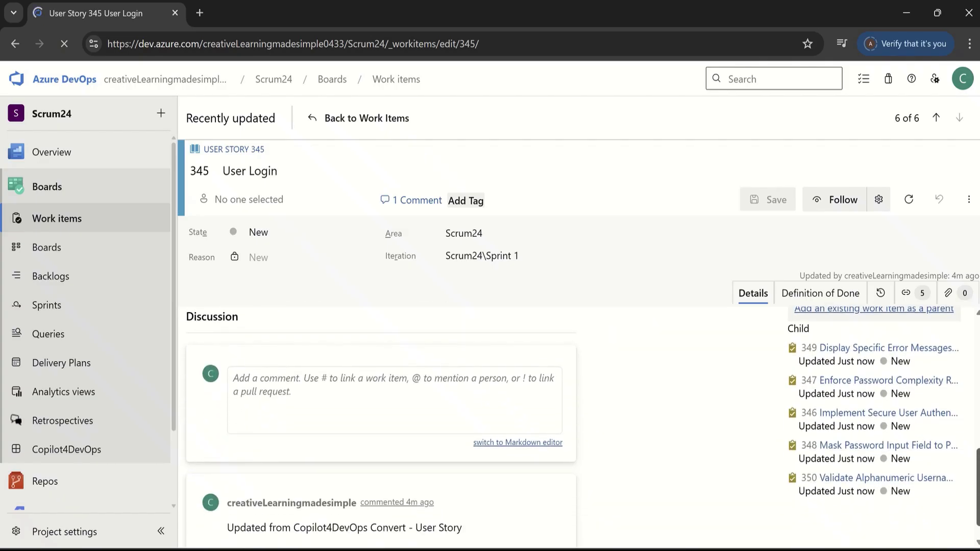
pyautogui.click(852, 482)
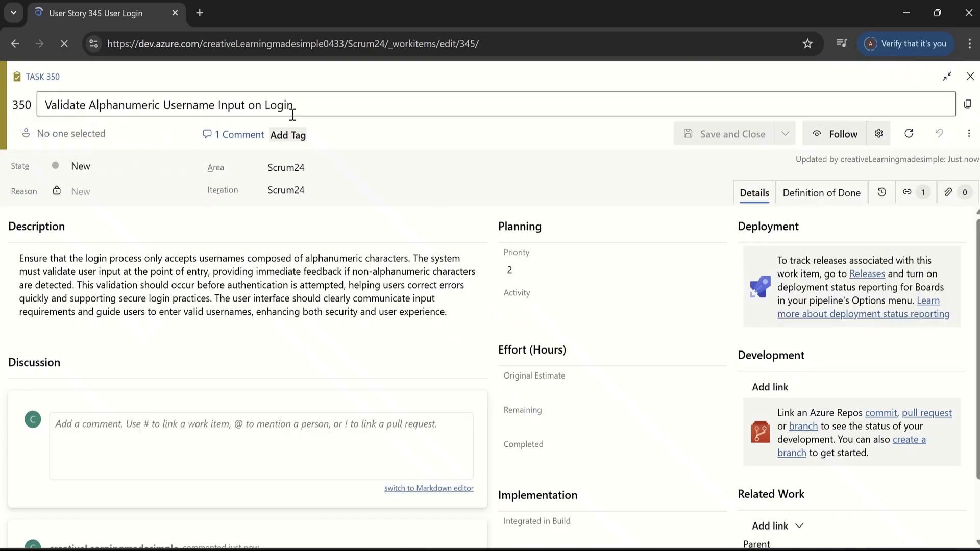
# Step: Close the child task and open Copilot4DevOps on the User Login story to view its functions
pyautogui.click(971, 77)
pyautogui.click(967, 203)
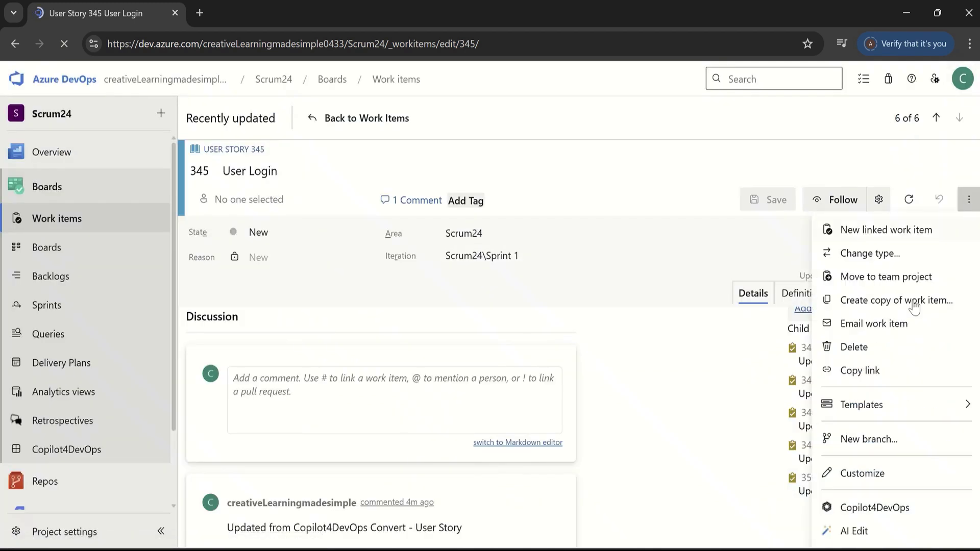
pyautogui.click(878, 513)
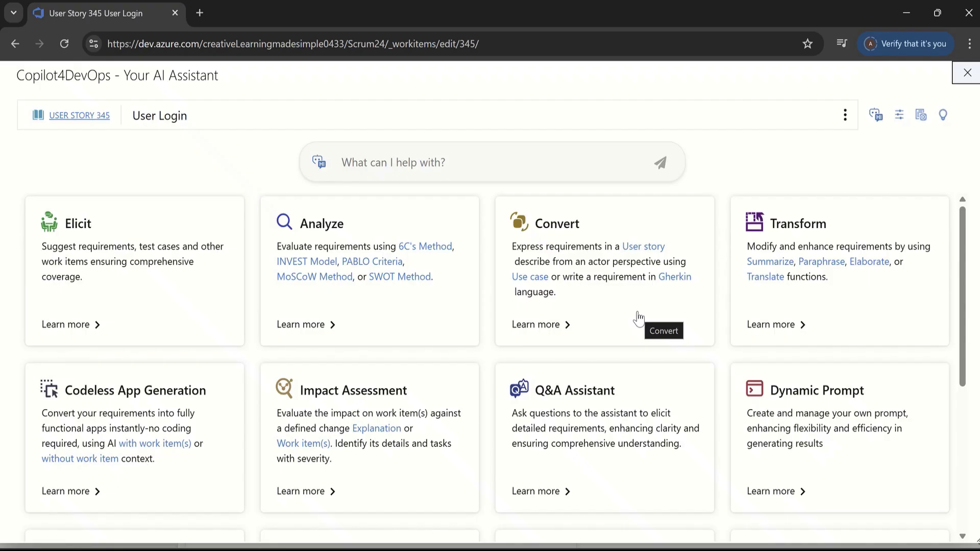
# Step: Leave Copilot4DevOps and return to the Scrum24 work items list
pyautogui.click(13, 44)
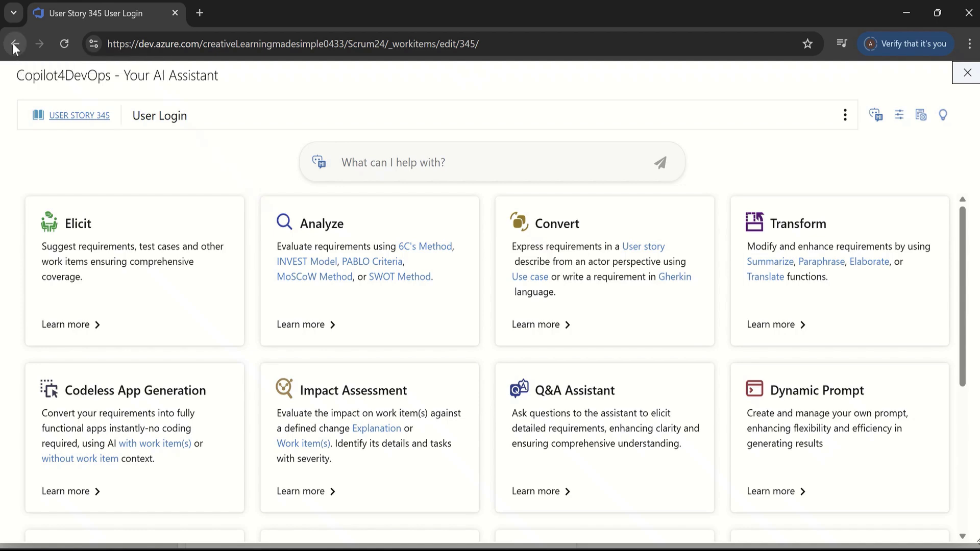
pyautogui.click(14, 45)
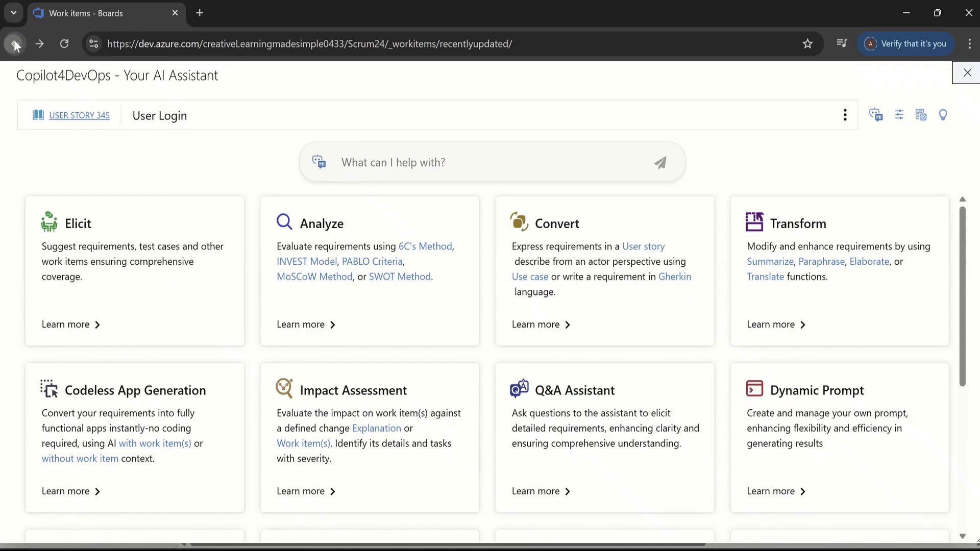
pyautogui.click(13, 45)
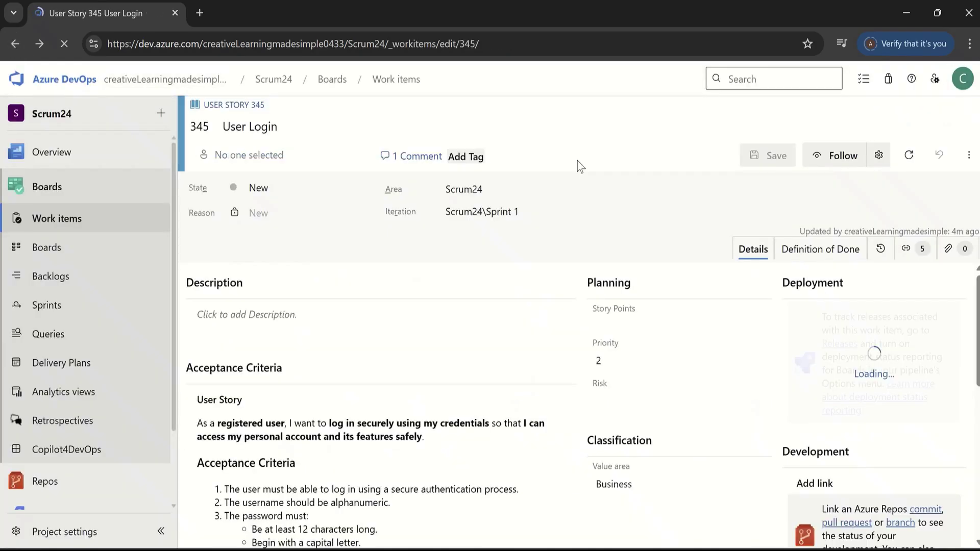
pyautogui.click(78, 219)
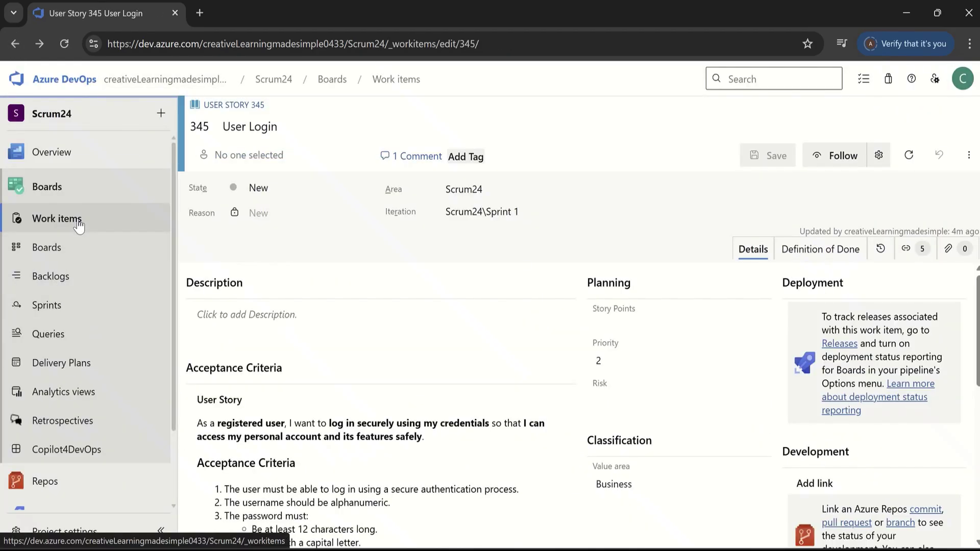
# Step: Start a new Feature work item and title it "Online Payments"
pyautogui.click(357, 149)
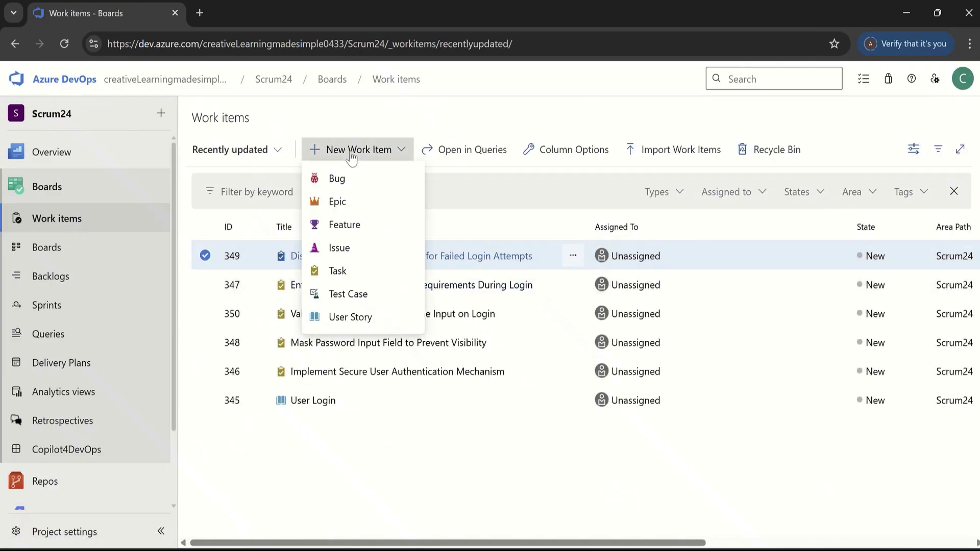
pyautogui.click(352, 225)
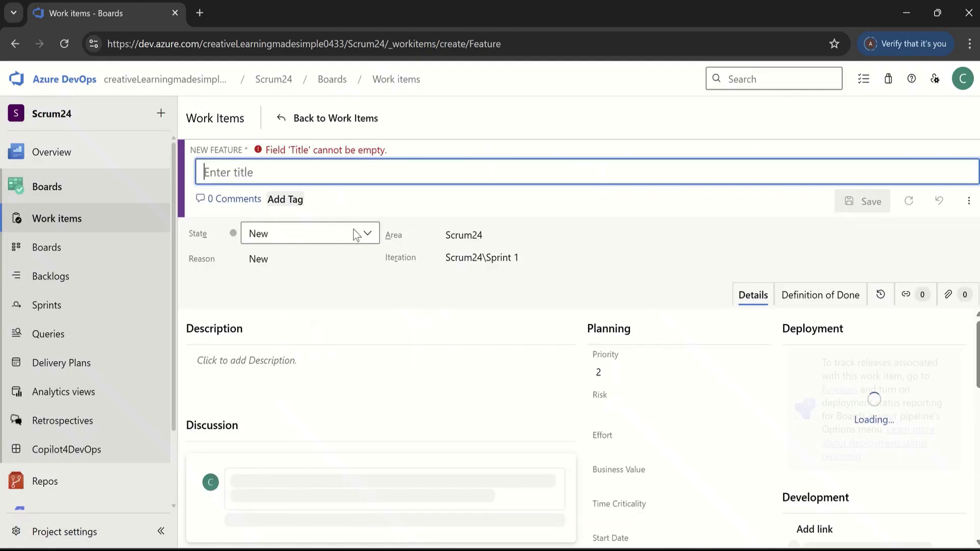
pyautogui.write('O')
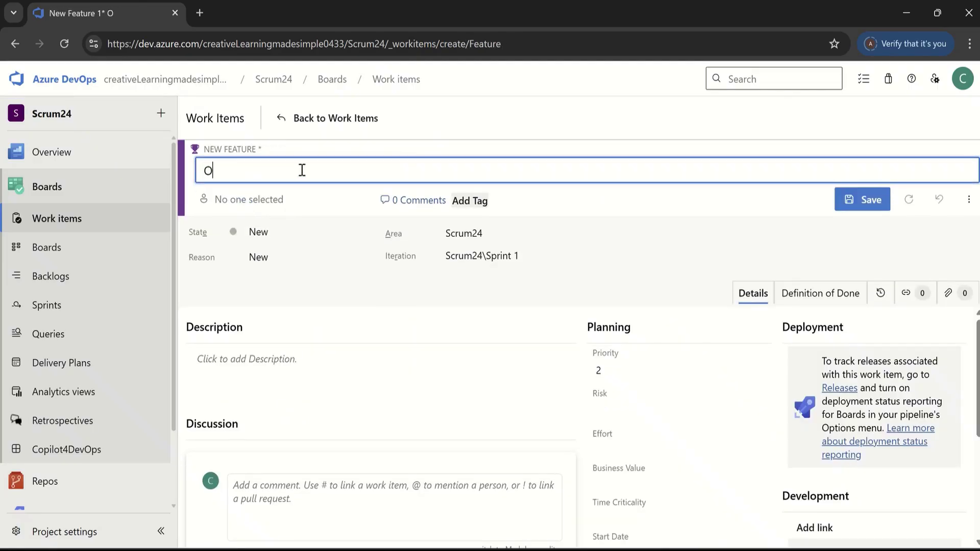
pyautogui.write('nline Pa')
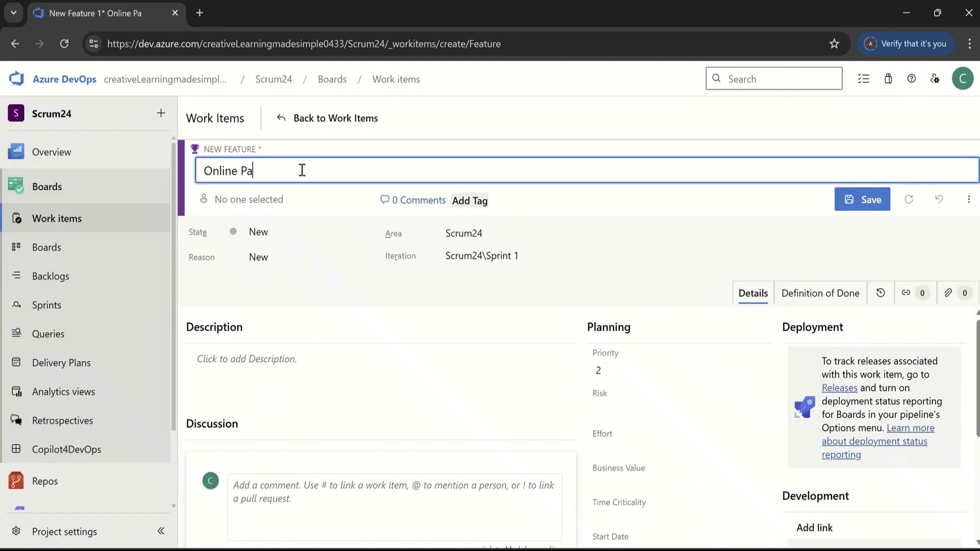
pyautogui.write('yments')
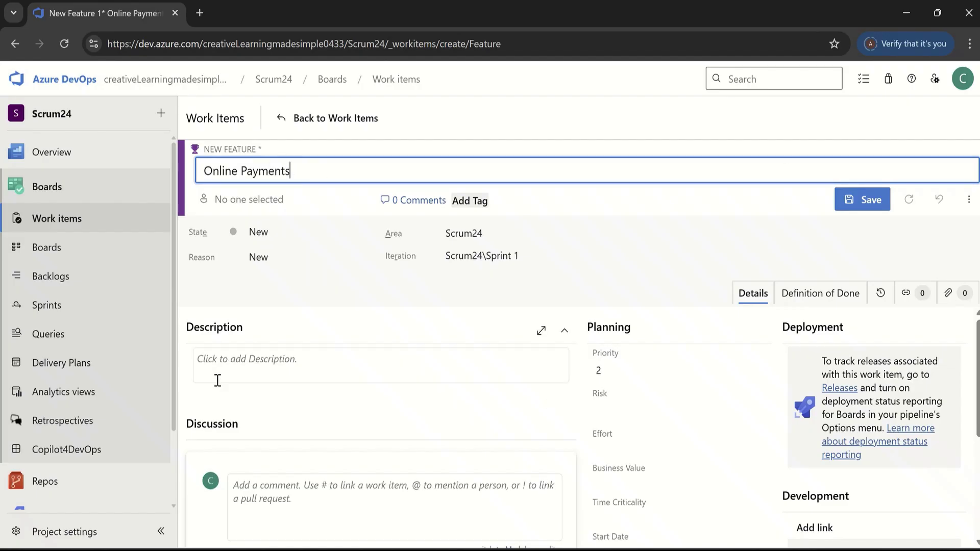
# Step: Enter "Online Payments using Netbanking" as the new feature's description
pyautogui.click(250, 363)
pyautogui.write('On')
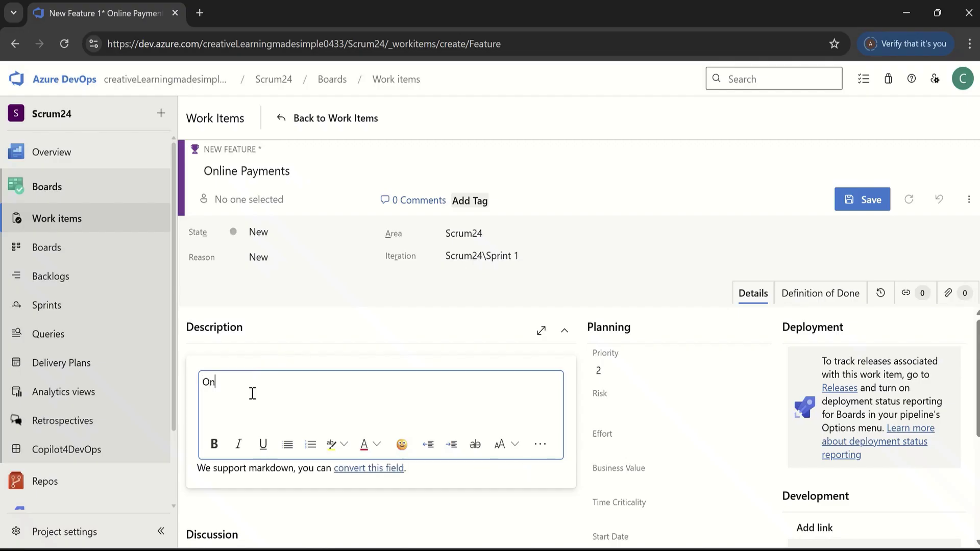
pyautogui.write('line Payments using Netbanking')
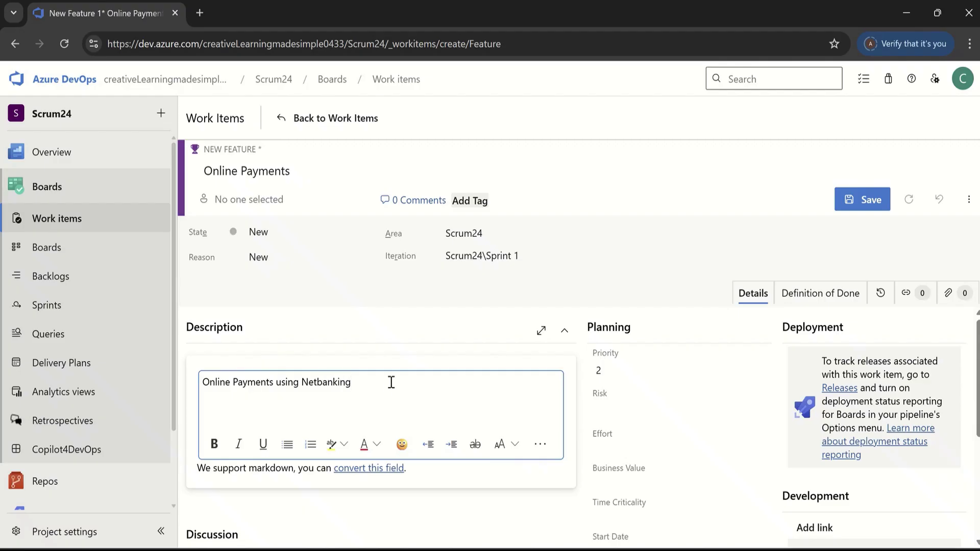
# Step: Copy the feature's description text, clear it from the field and restore it
pyautogui.moveTo(391, 383); pyautogui.dragTo(191, 385)
pyautogui.hotkey('ctrl', 'c')
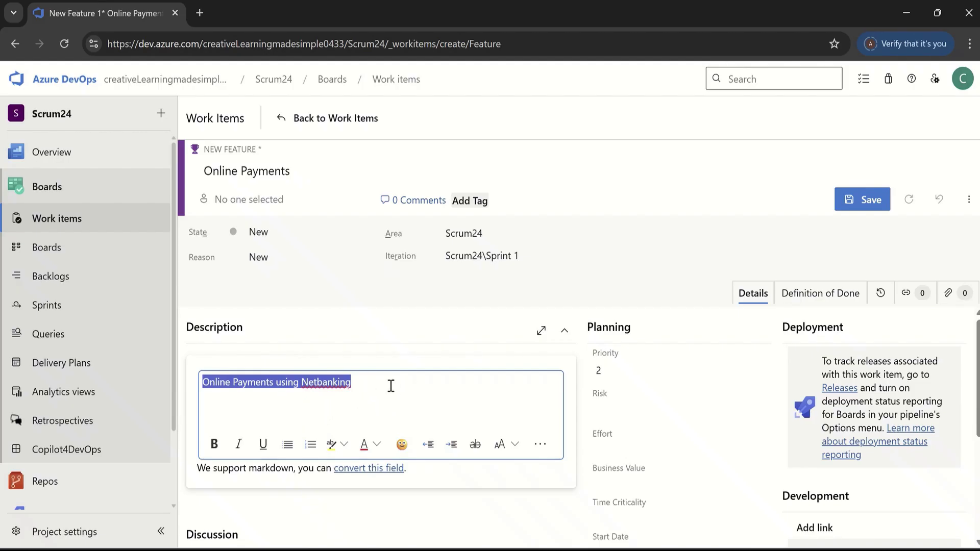
pyautogui.press('BackSpace')
pyautogui.hotkey('ctrl', 'z')
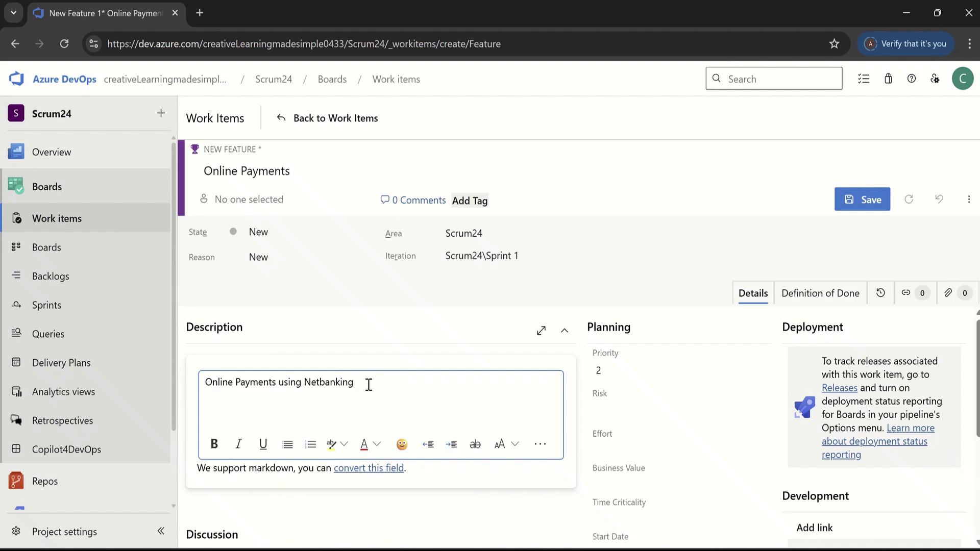
# Step: Add a blank line and two more copies of "Online Payments using Netbanking" below the existing description text
pyautogui.press('Return')
pyautogui.press('Return')
pyautogui.hotkey('ctrl', 'v')
pyautogui.hotkey('ctrl', 'v')
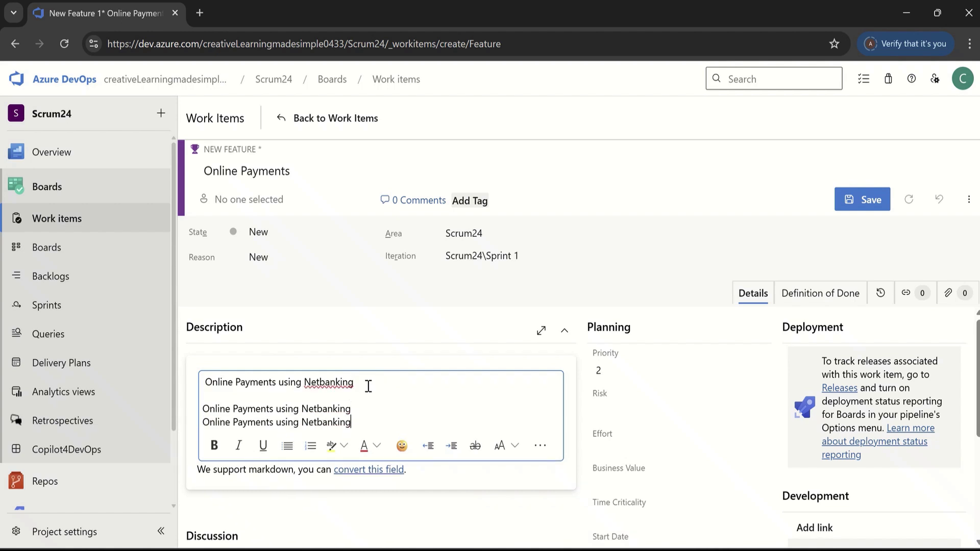
# Step: Change the payment method in the two copied description lines to "Credit Card" and "Debit Card"
pyautogui.doubleClick(322, 420)
pyautogui.doubleClick(320, 408)
pyautogui.write('Cred')
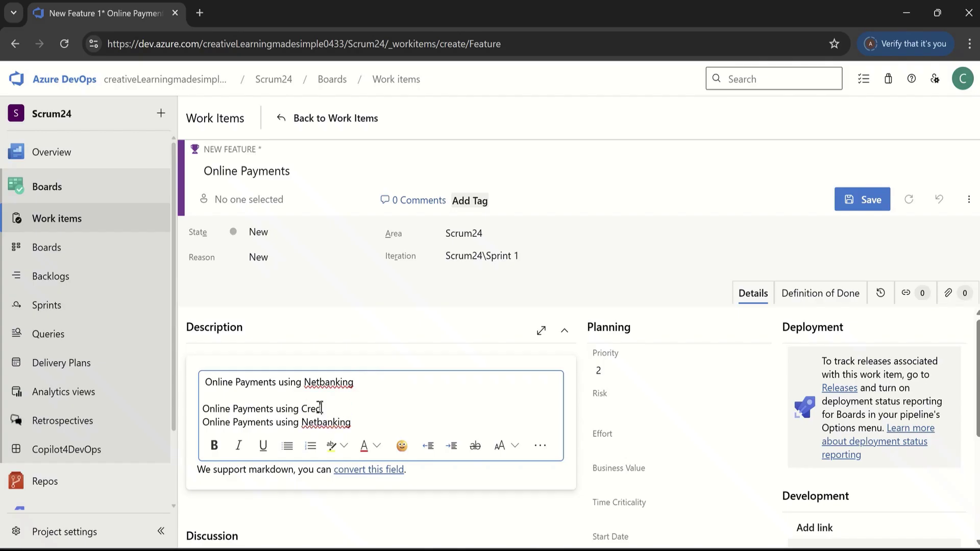
pyautogui.write('it Card')
pyautogui.doubleClick(325, 422)
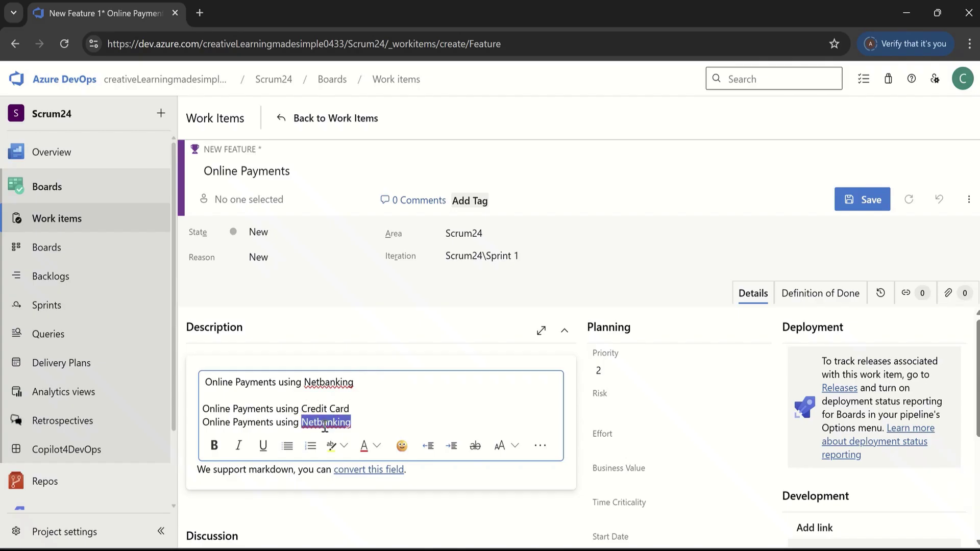
pyautogui.write('Debit Card')
# Step: Separate the Credit Card and Debit Card lines with a blank line and save the feature
pyautogui.click(351, 409)
pyautogui.press('Return')
pyautogui.click(869, 198)
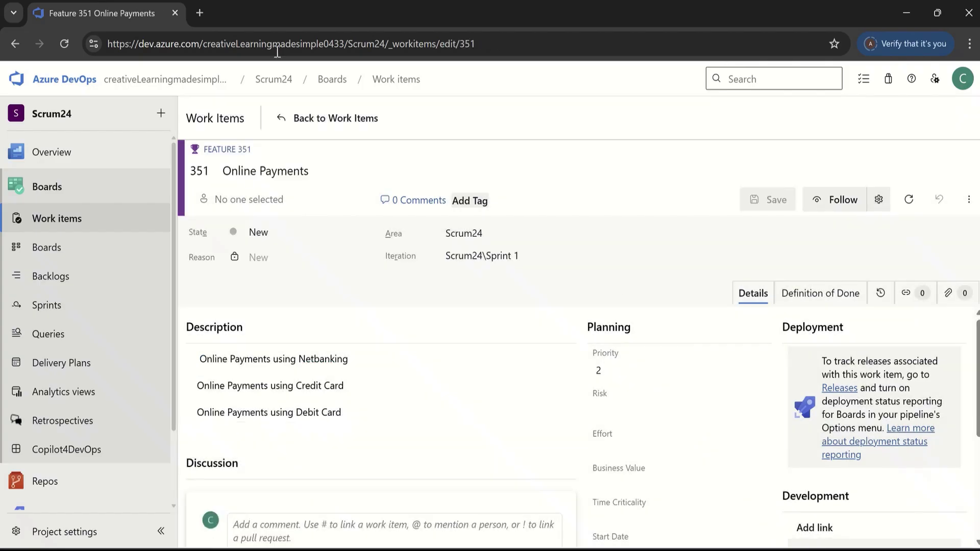
# Step: Reopen the Online Payments feature from the work items list and launch Copilot4DevOps for it
pyautogui.click(325, 119)
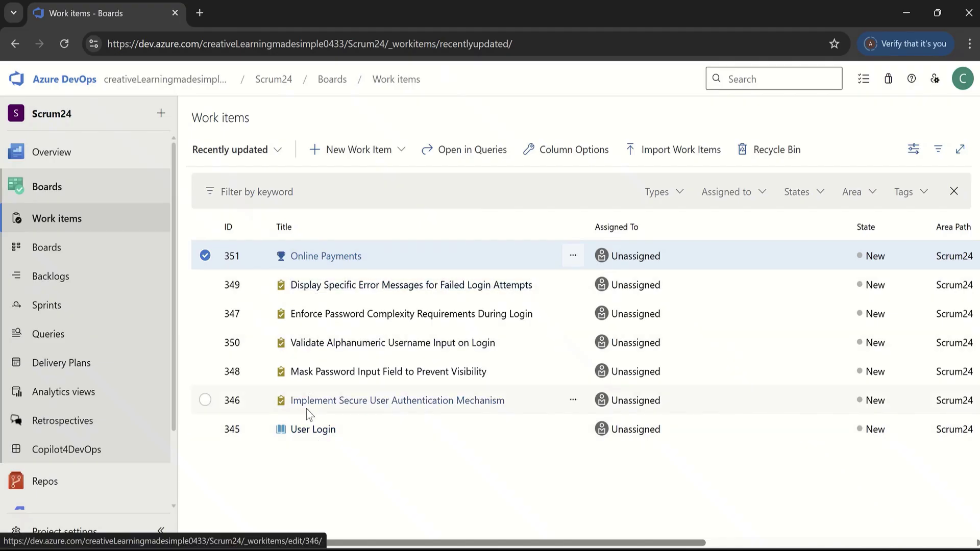
pyautogui.click(330, 257)
pyautogui.click(969, 200)
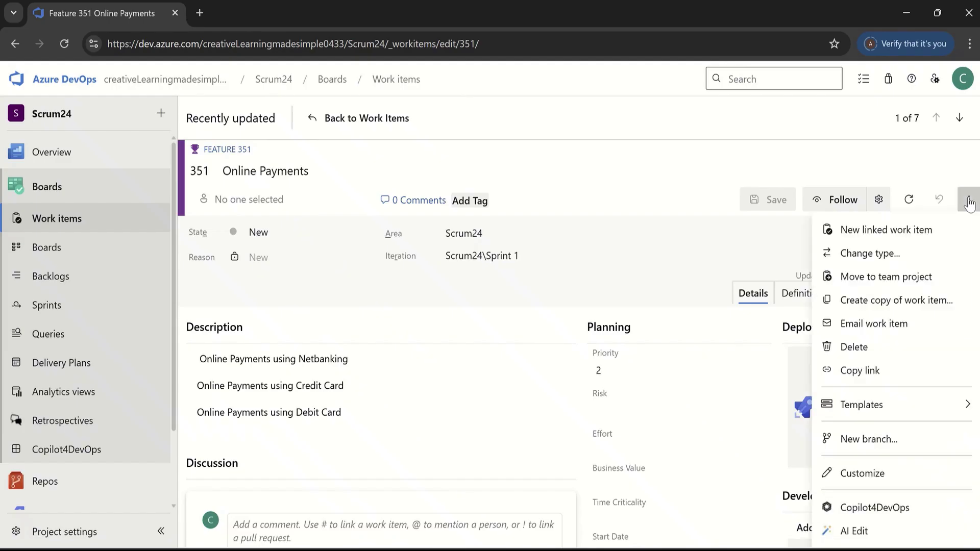
pyautogui.click(869, 508)
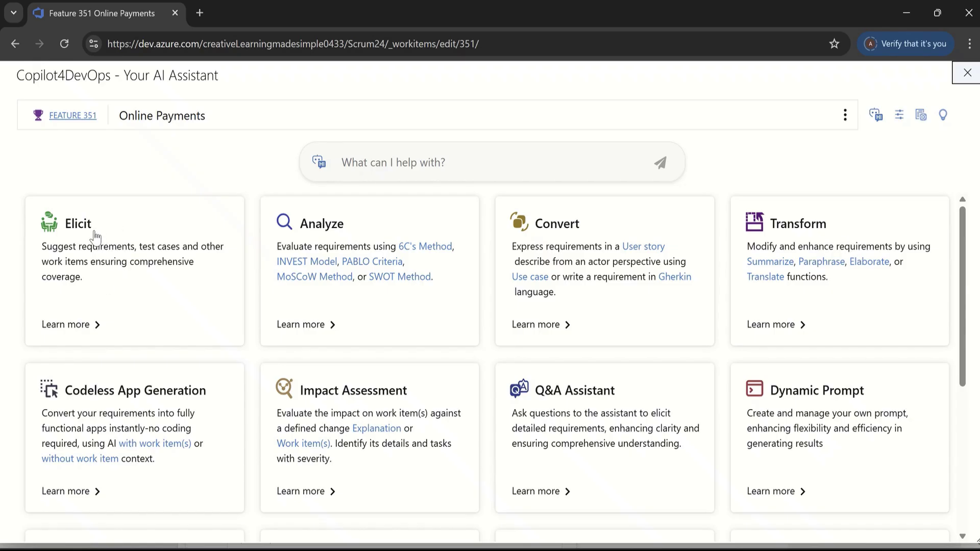
# Step: Use Transform with the Elaborate type to generate an expanded version of the feature's title and description
pyautogui.click(812, 232)
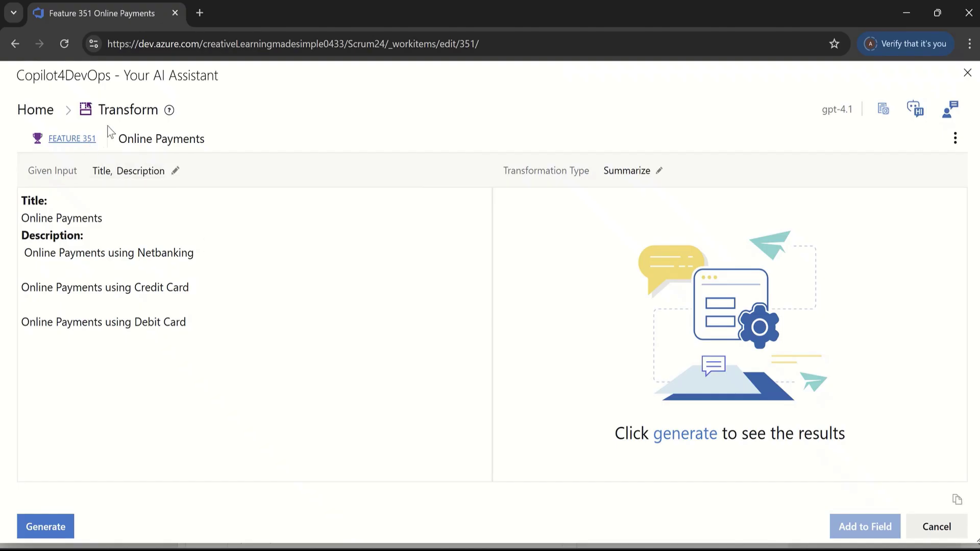
pyautogui.click(97, 176)
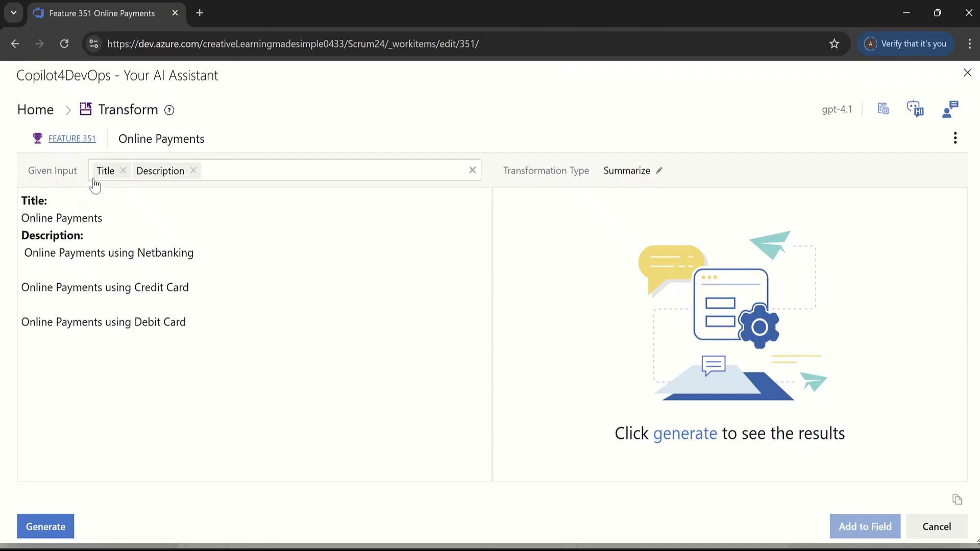
pyautogui.click(112, 183)
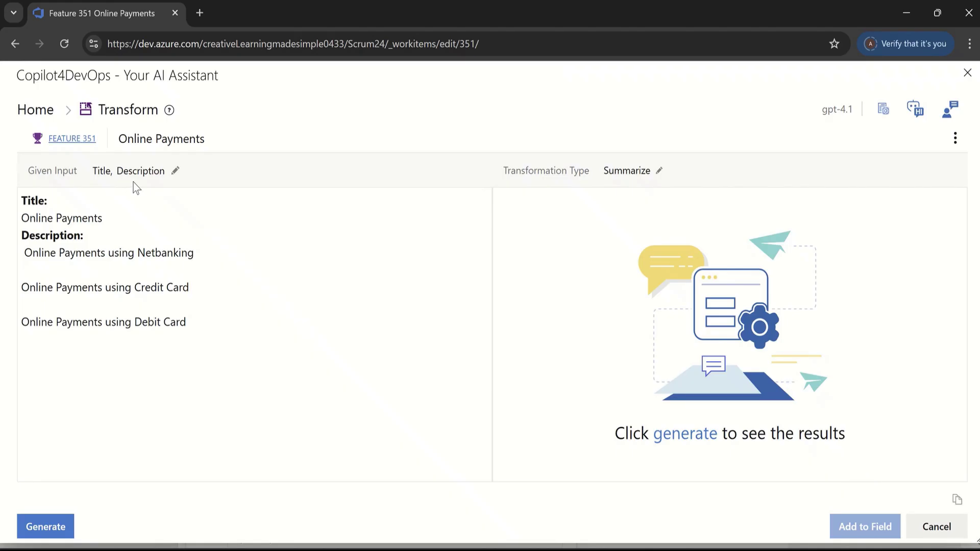
pyautogui.click(658, 172)
pyautogui.click(659, 180)
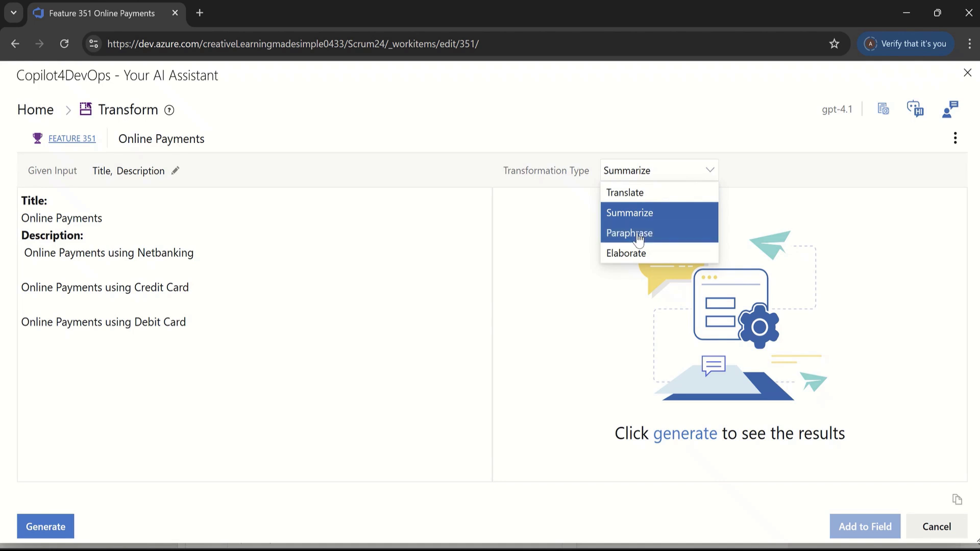
pyautogui.click(630, 253)
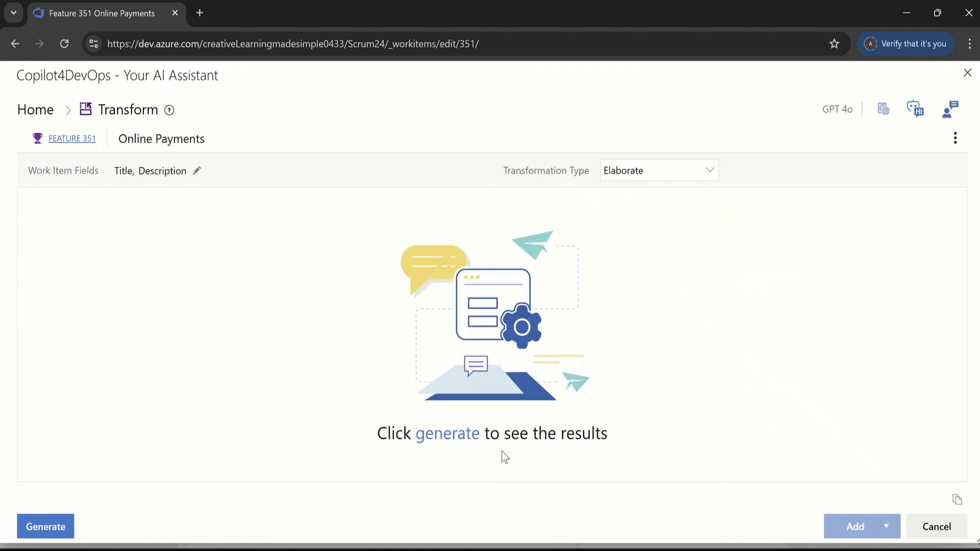
pyautogui.click(447, 435)
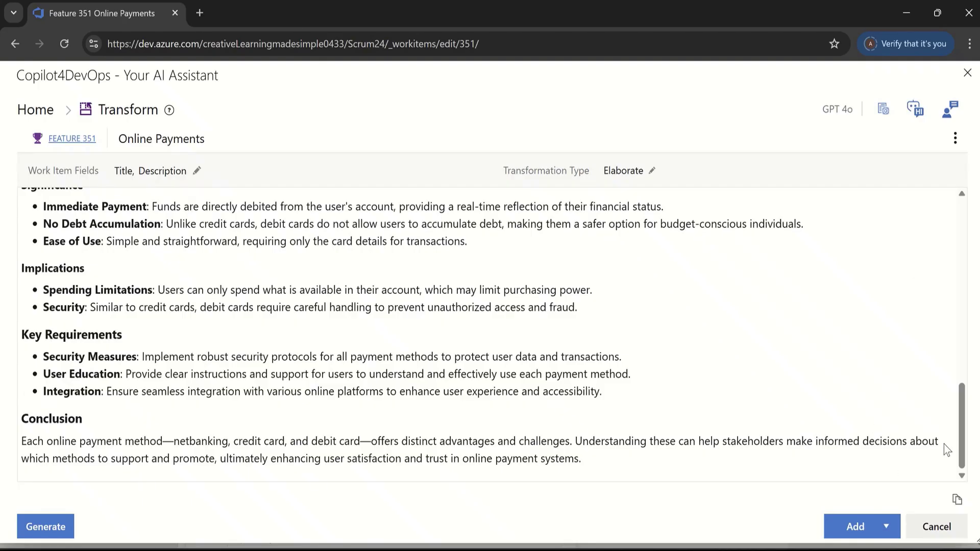
# Step: Replace the feature's description with the elaborated text and open the feature from the assistant
pyautogui.click(887, 527)
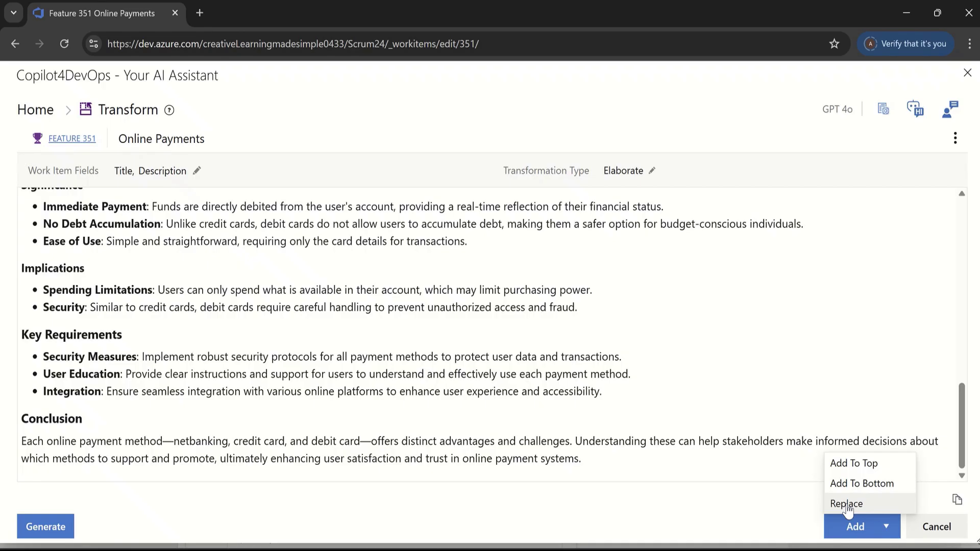
pyautogui.click(847, 506)
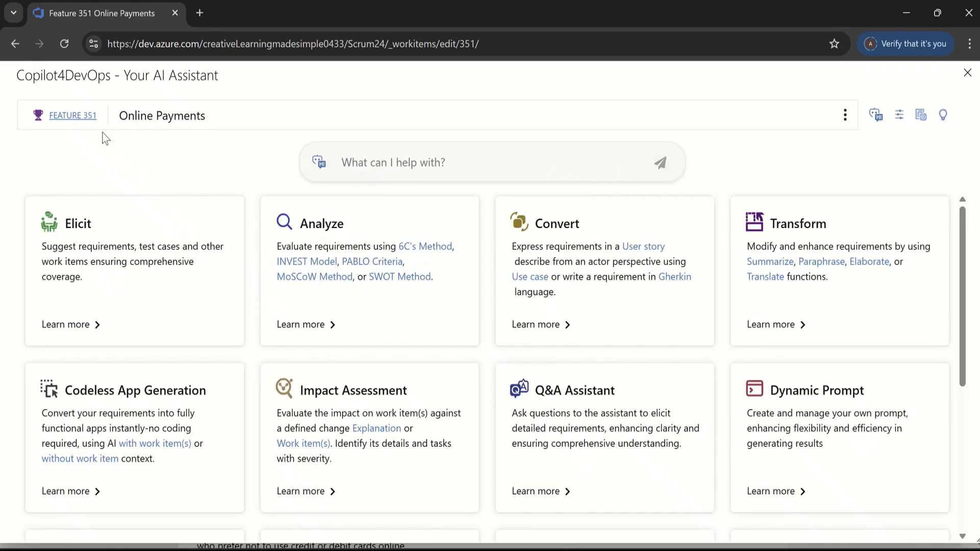
pyautogui.click(71, 117)
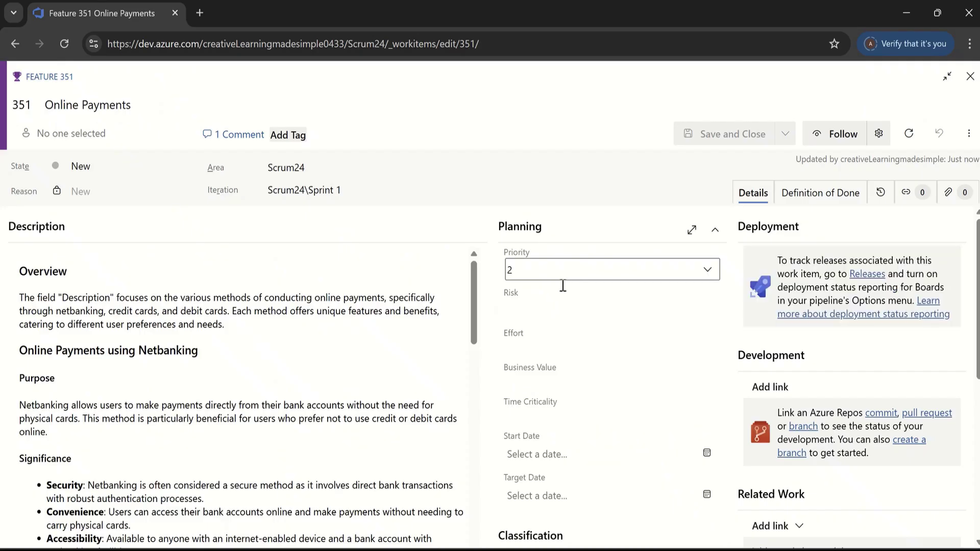
# Step: Read through the feature's elaborated description from the overview to the conclusion and check the sections below it
pyautogui.click(473, 295)
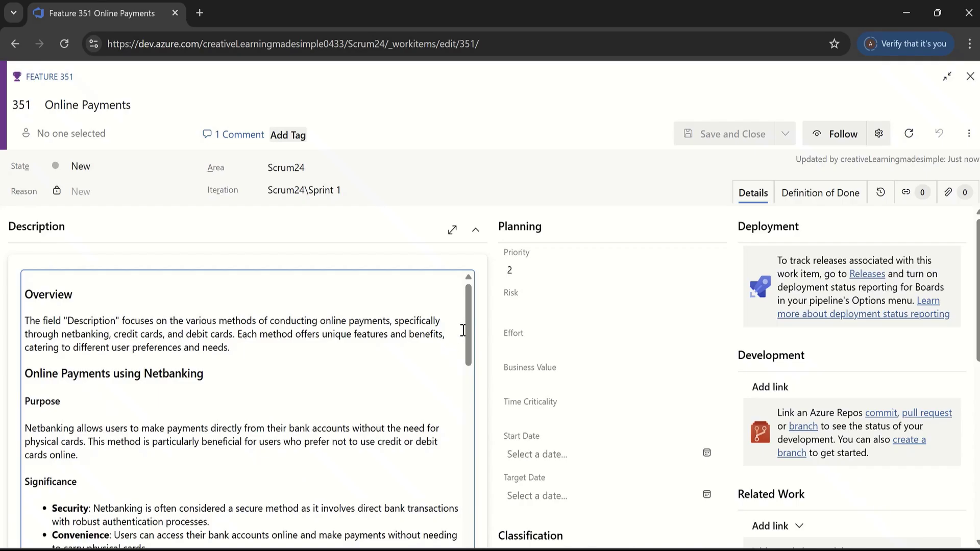
pyautogui.scroll(-3, 466, 328)
pyautogui.scroll(2, 466, 338)
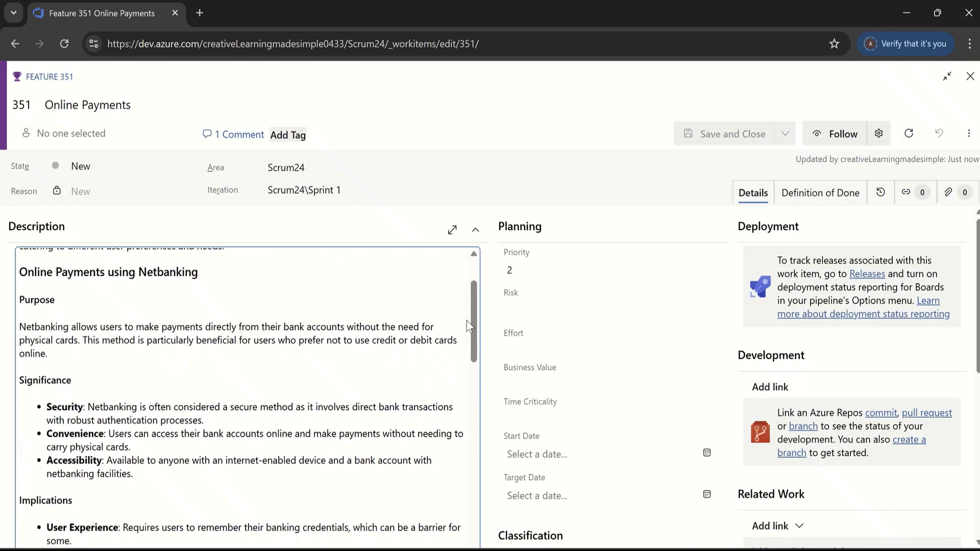
pyautogui.scroll(-2, 467, 320)
pyautogui.scroll(-1, 466, 344)
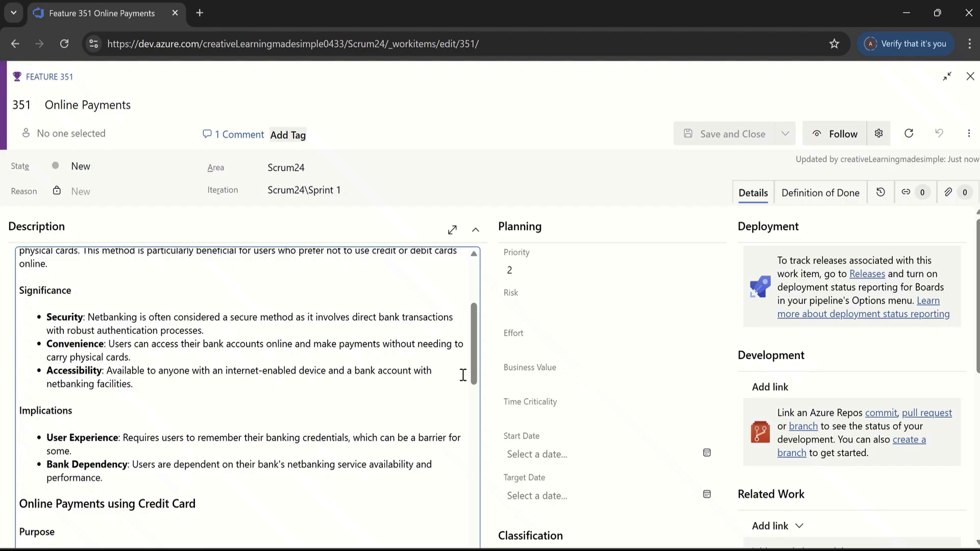
pyautogui.moveTo(477, 357); pyautogui.dragTo(478, 413)
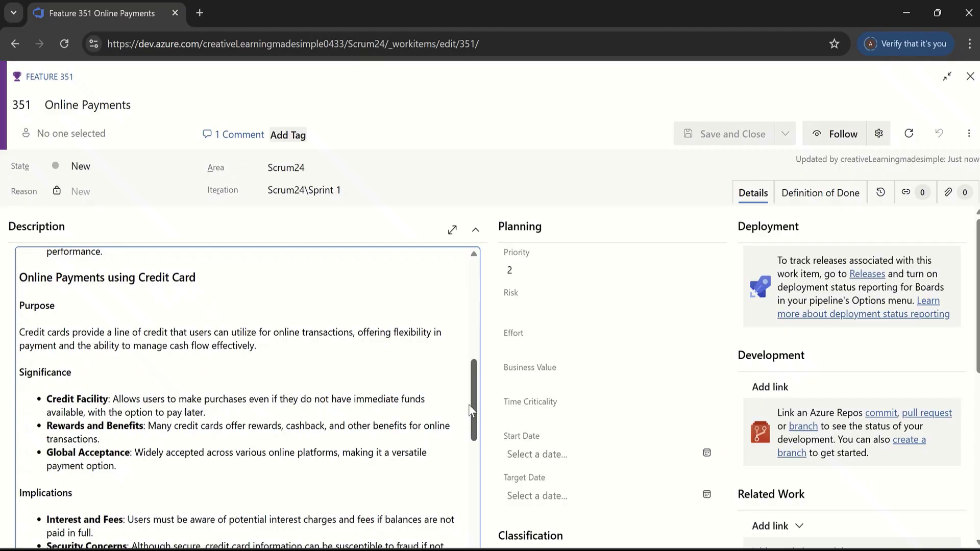
pyautogui.moveTo(473, 416); pyautogui.dragTo(480, 530)
pyautogui.scroll(-6, 490, 376)
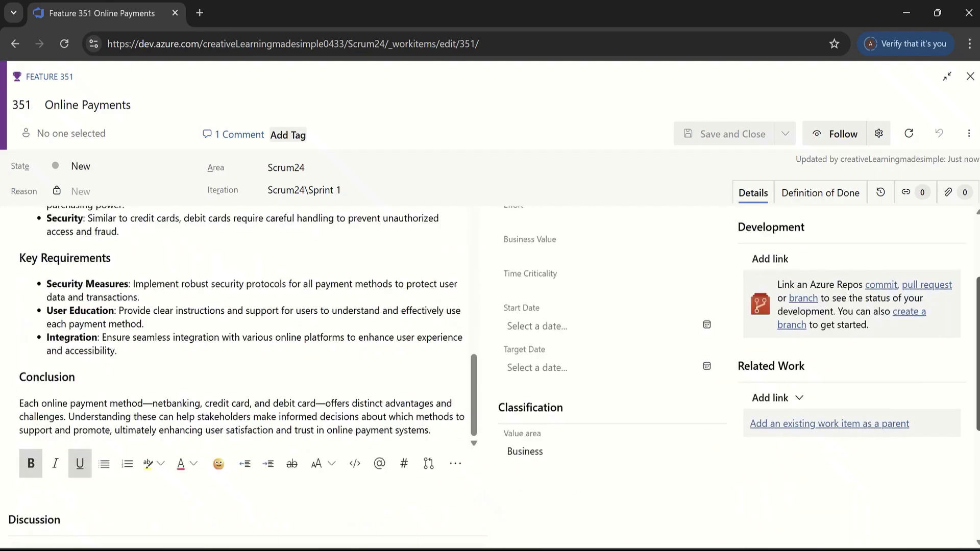
pyautogui.scroll(2, 490, 376)
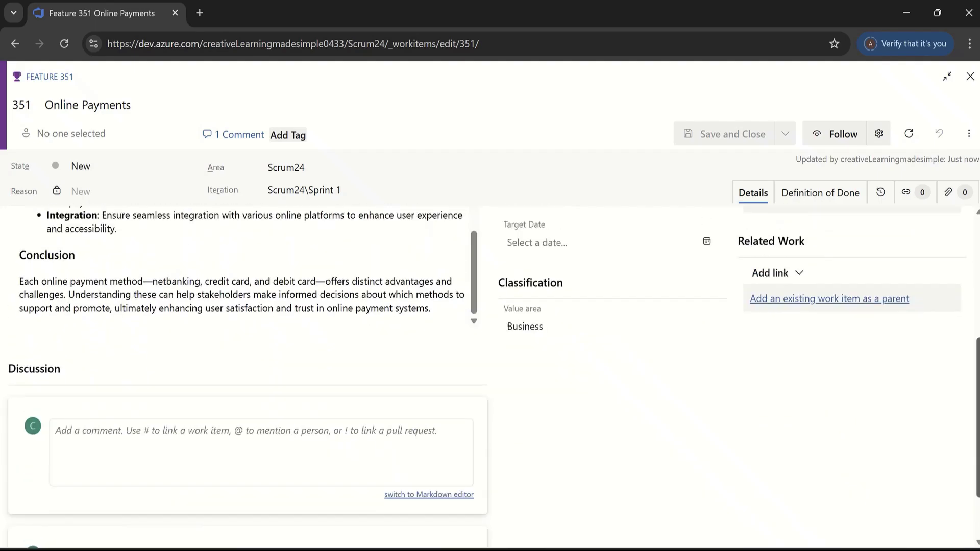
pyautogui.scroll(4, 490, 376)
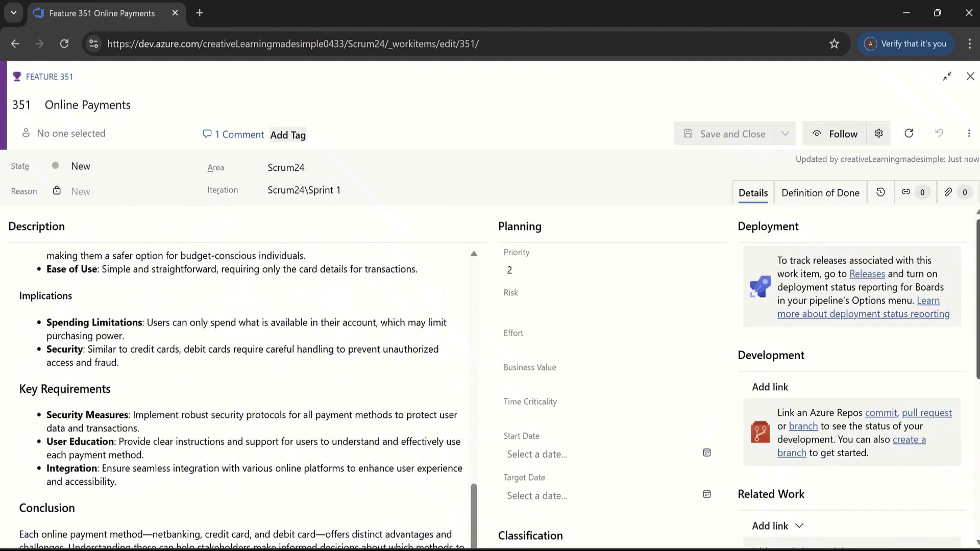
# Step: Relaunch Copilot4DevOps for the Online Payments feature and open Elicit
pyautogui.click(969, 133)
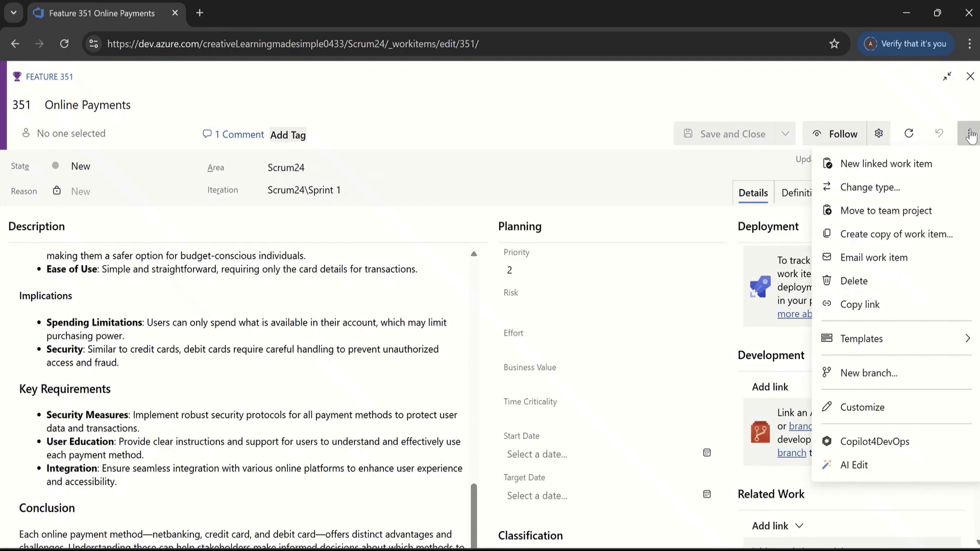
pyautogui.click(883, 442)
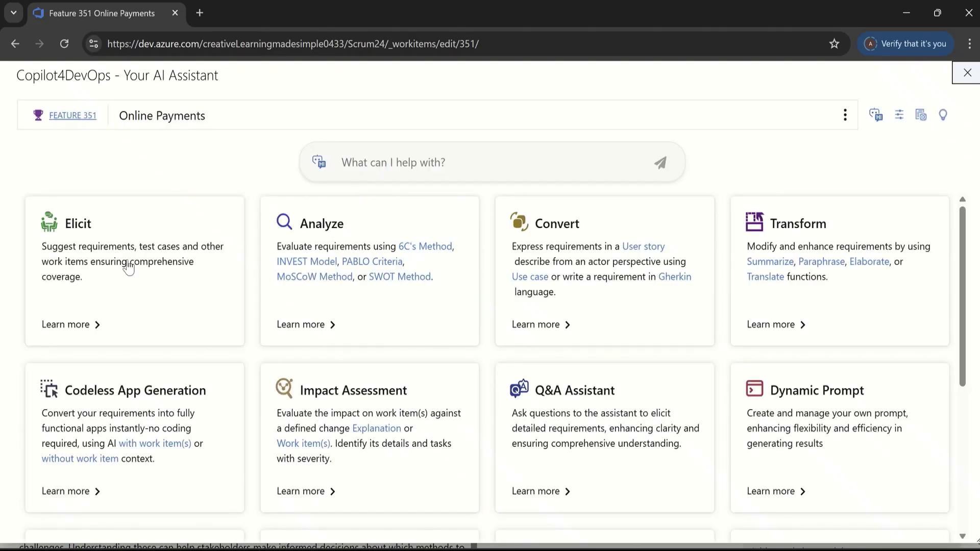
pyautogui.click(113, 238)
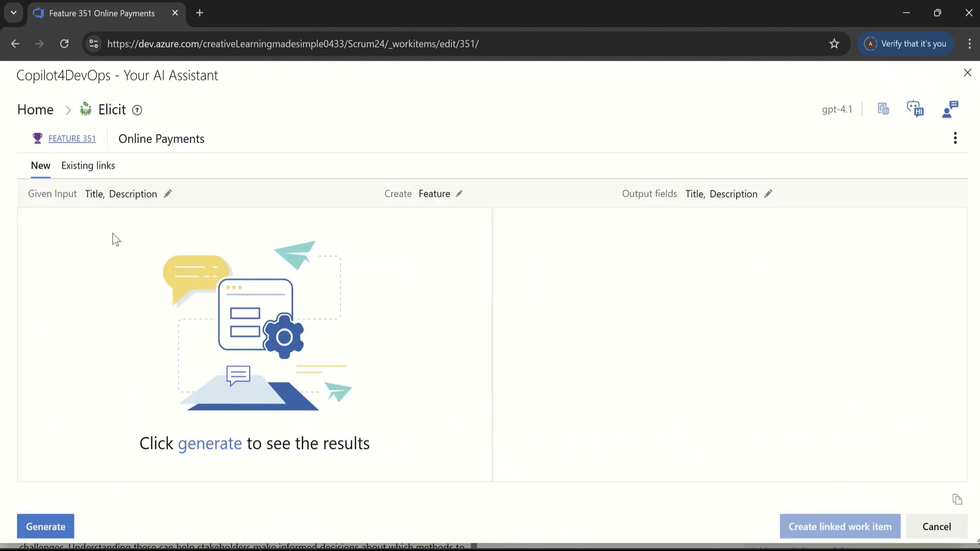
# Step: Generate suggested Feature work items from the Online Payments title and description
pyautogui.click(94, 197)
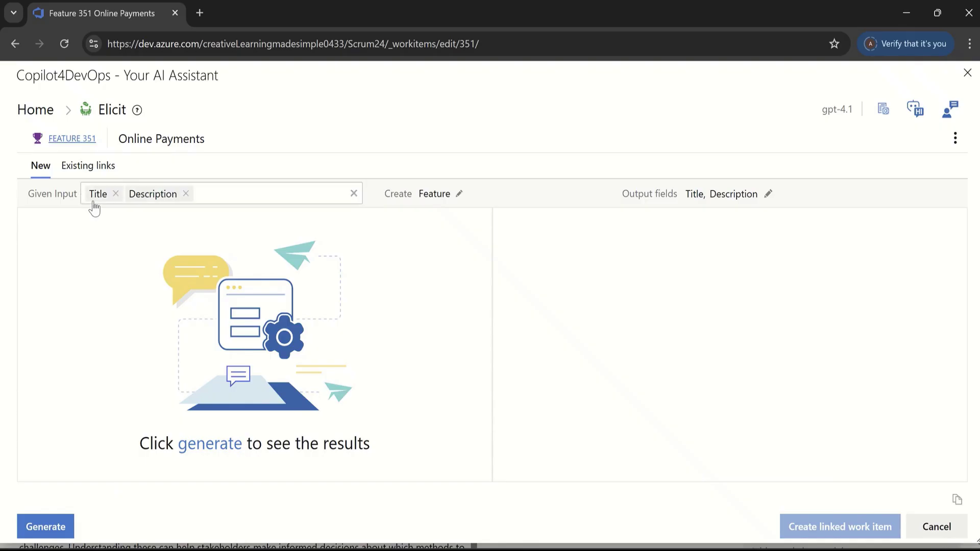
pyautogui.click(191, 209)
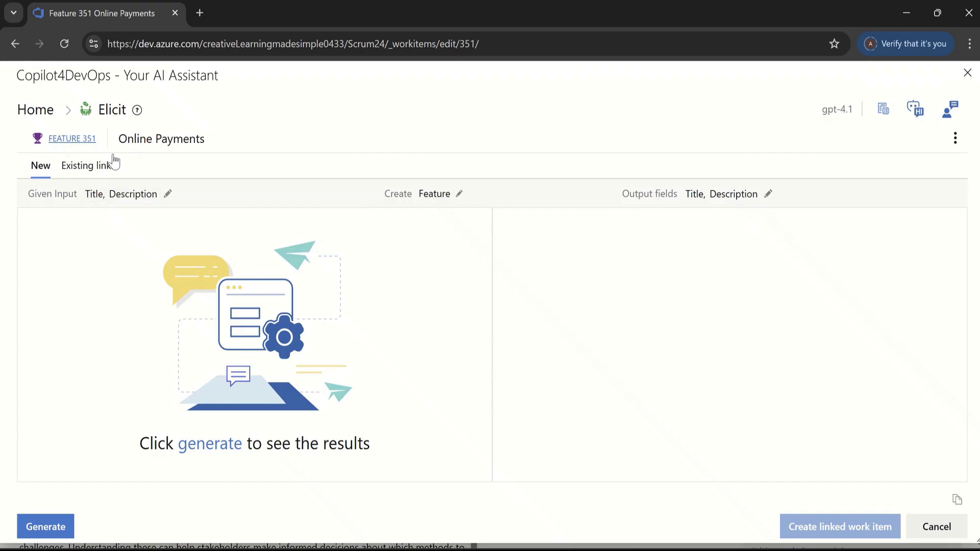
pyautogui.click(57, 536)
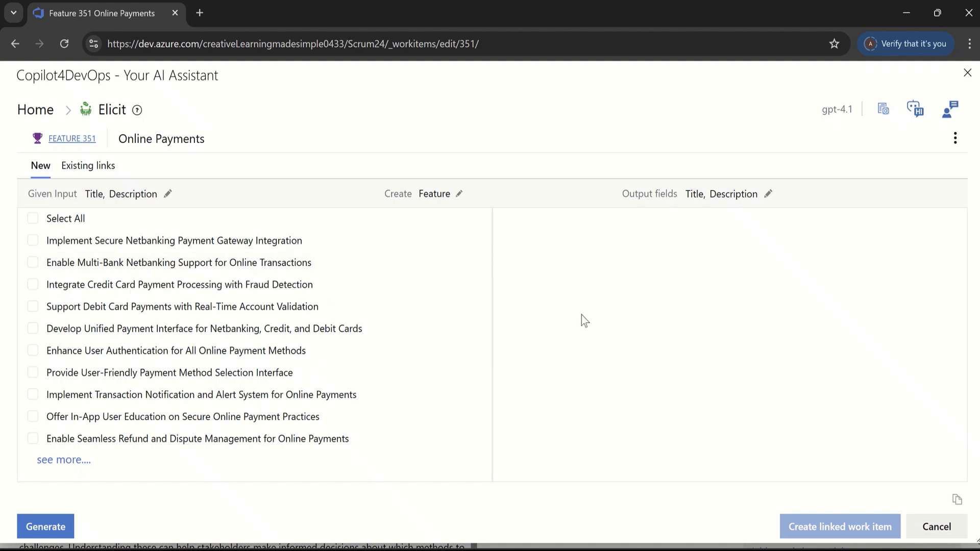
# Step: Set the work item type to create to User Story and generate story suggestions for Online Payments
pyautogui.click(458, 196)
pyautogui.click(456, 198)
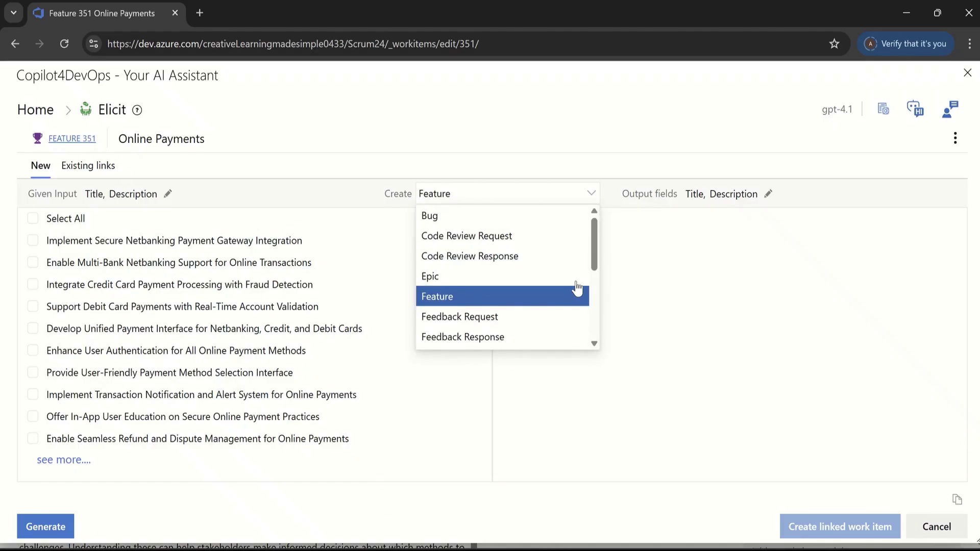
pyautogui.moveTo(595, 249); pyautogui.dragTo(595, 314)
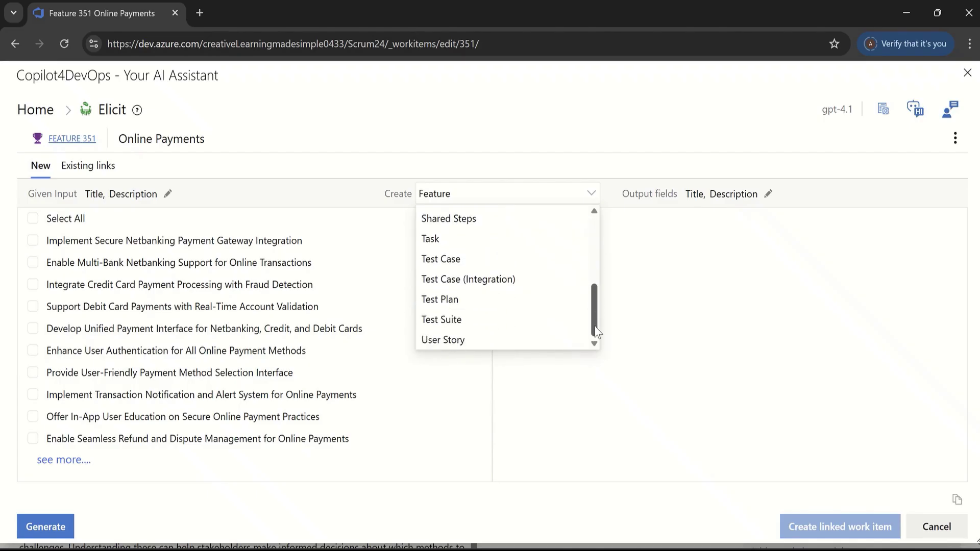
pyautogui.click(464, 340)
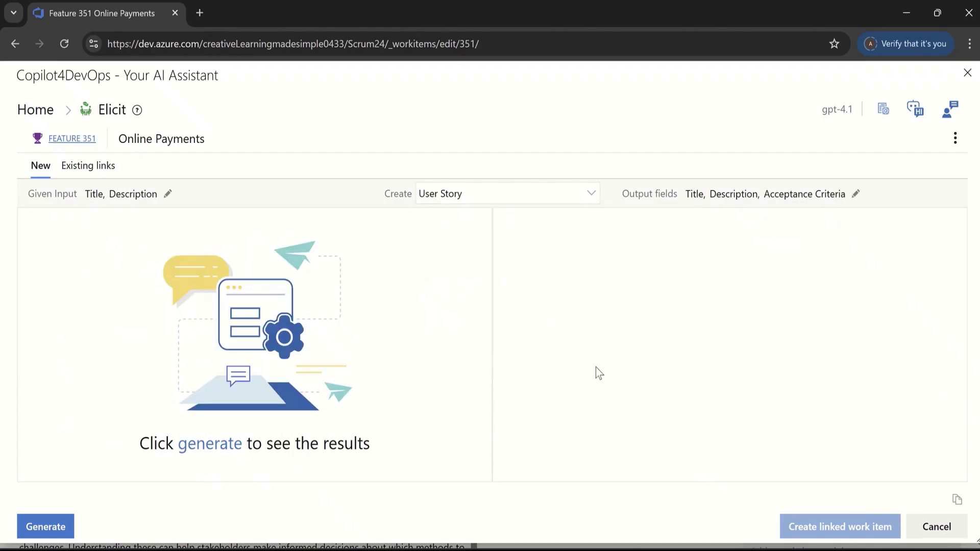
pyautogui.click(225, 448)
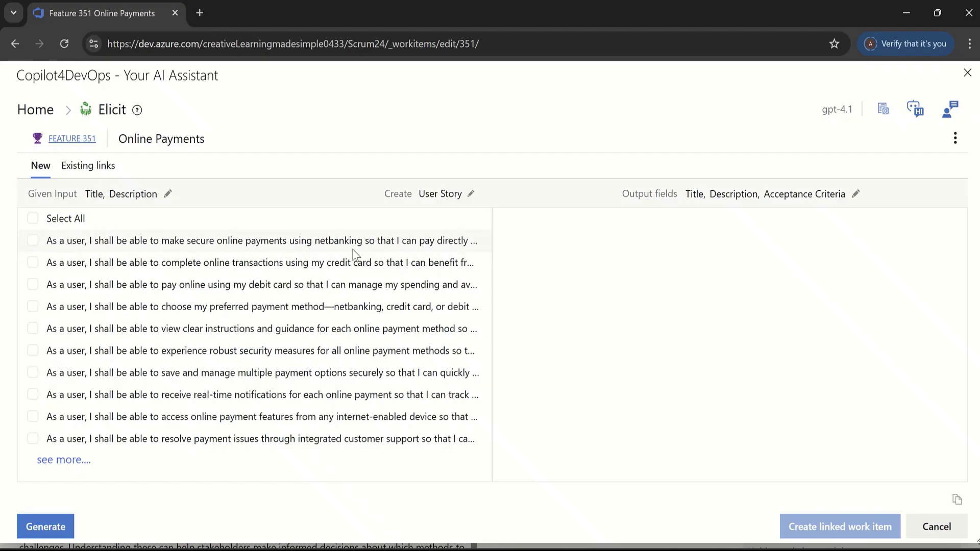
# Step: Create the suggested netbanking, credit card and debit card user stories as Child work items linked to the Online Payments feature
pyautogui.click(33, 241)
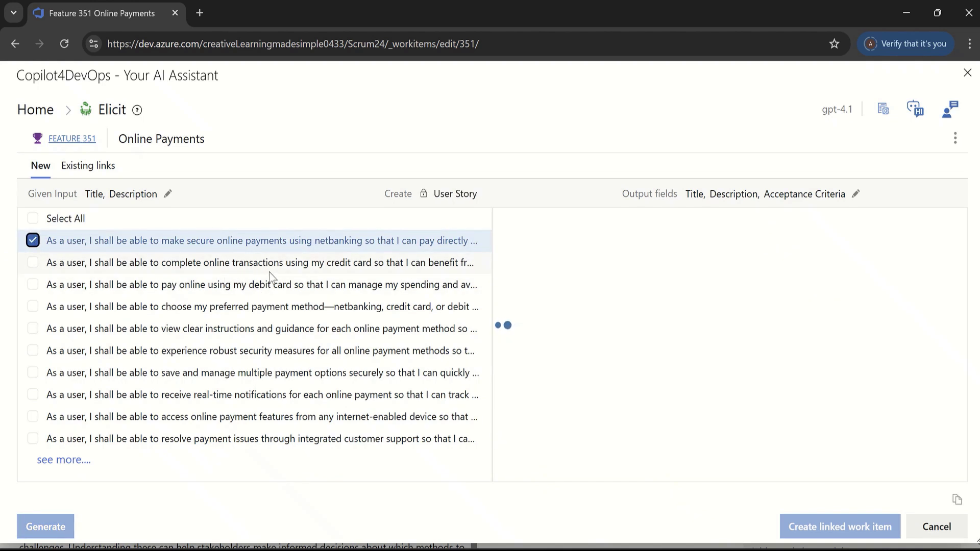
pyautogui.click(33, 263)
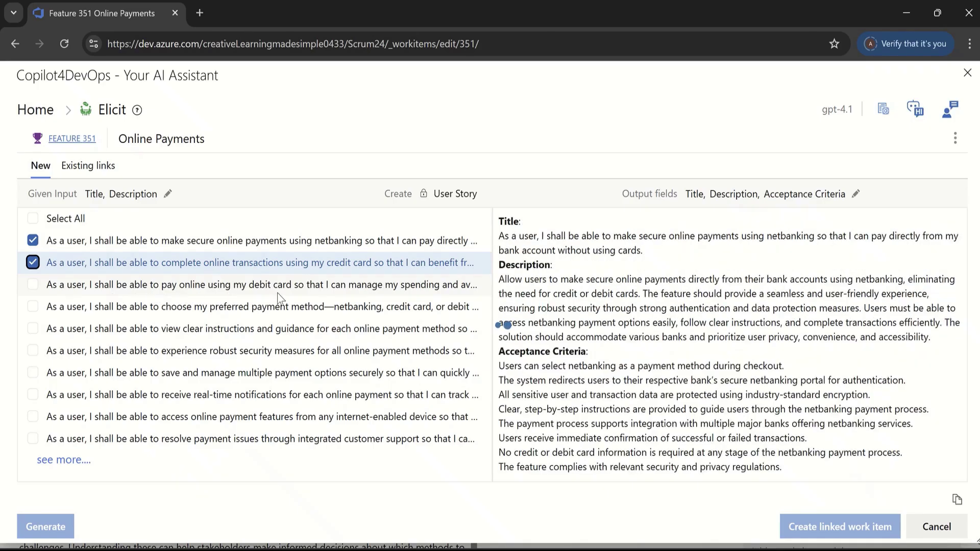
pyautogui.click(32, 285)
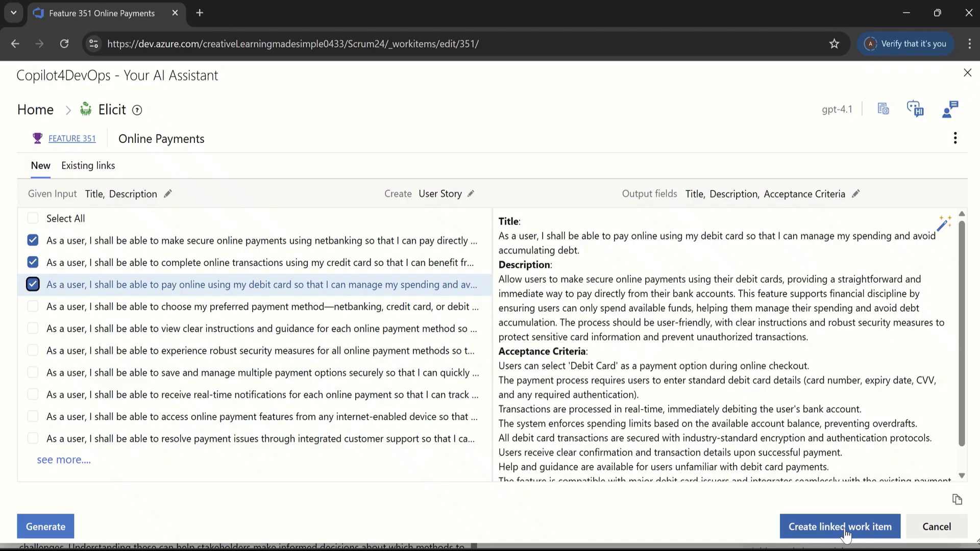
pyautogui.click(846, 535)
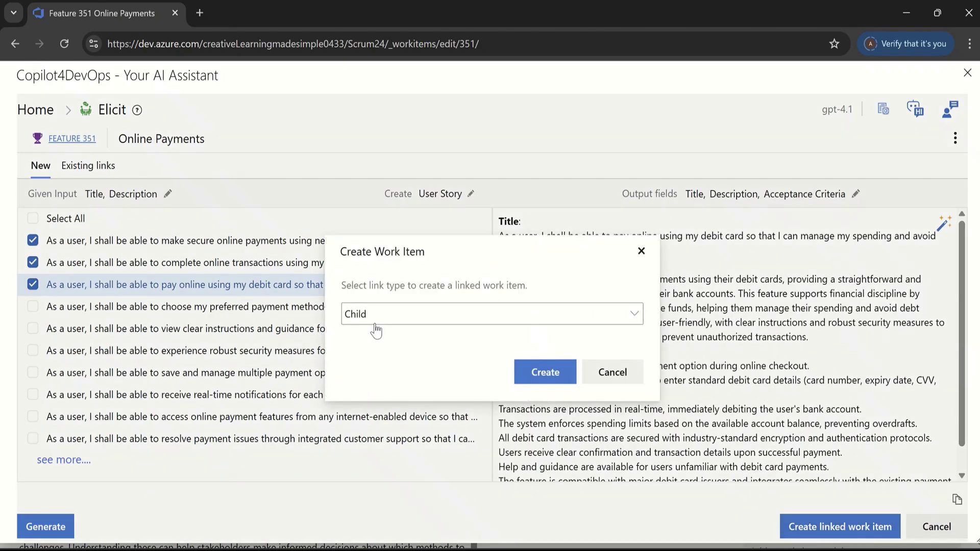
pyautogui.click(542, 369)
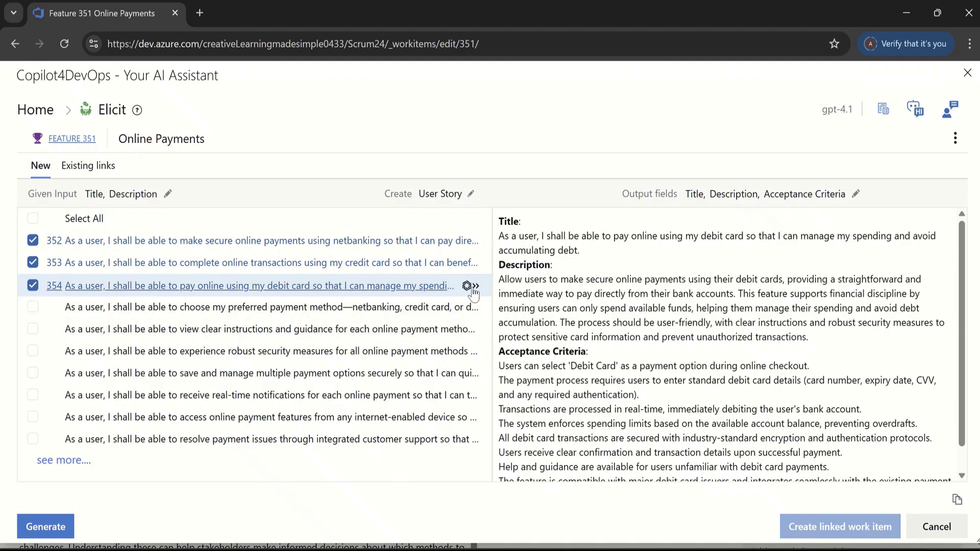
pyautogui.moveTo(973, 393); pyautogui.dragTo(968, 436)
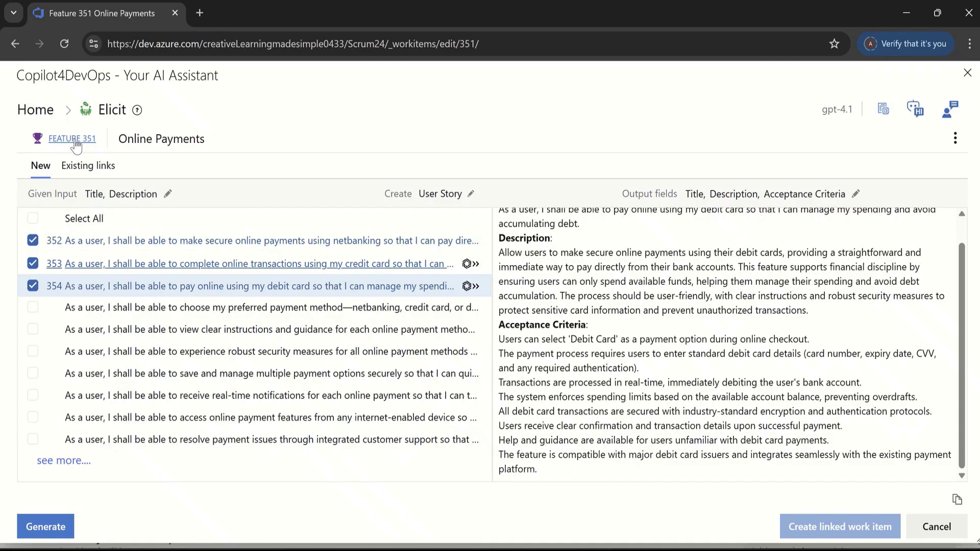
# Step: Leave Elicit and the Copilot4DevOps assistant and go to the Scrum24 project's work items list
pyautogui.click(83, 199)
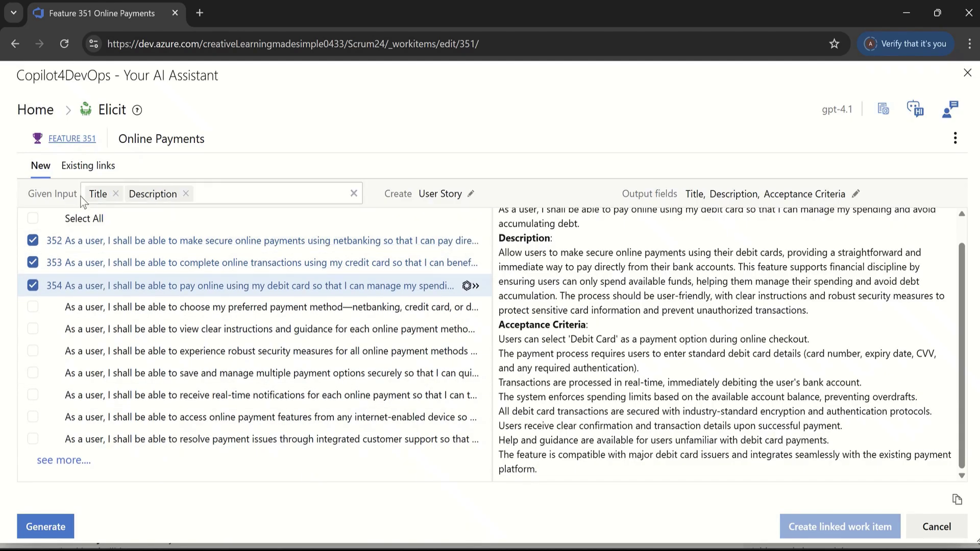
pyautogui.click(40, 111)
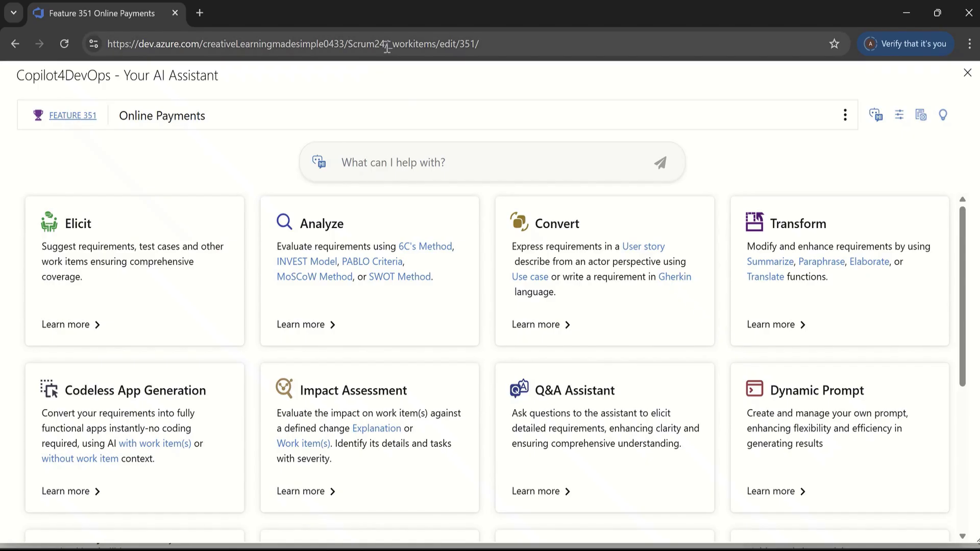
pyautogui.moveTo(387, 47); pyautogui.dragTo(543, 30)
pyautogui.press('BackSpace')
pyautogui.press('Return')
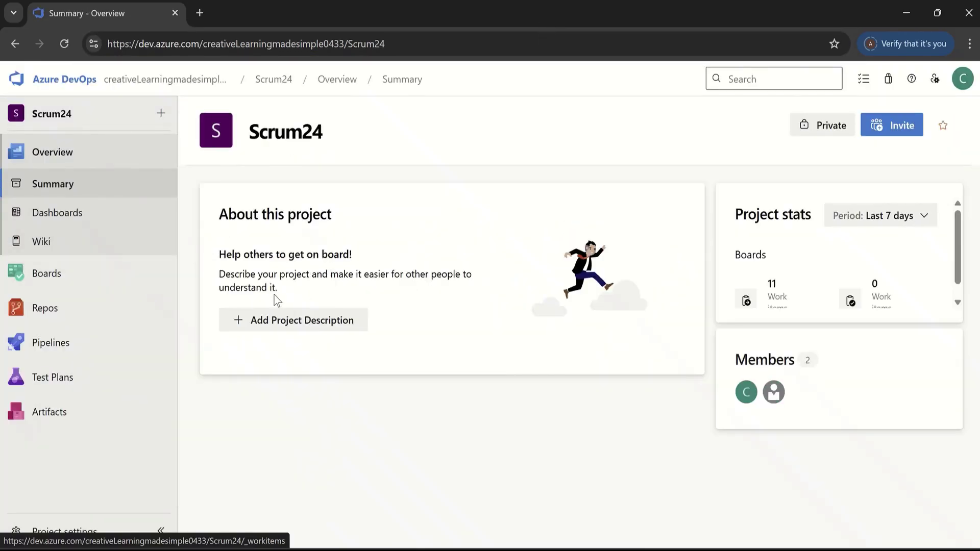
pyautogui.moveTo(92, 274)
pyautogui.click(239, 300)
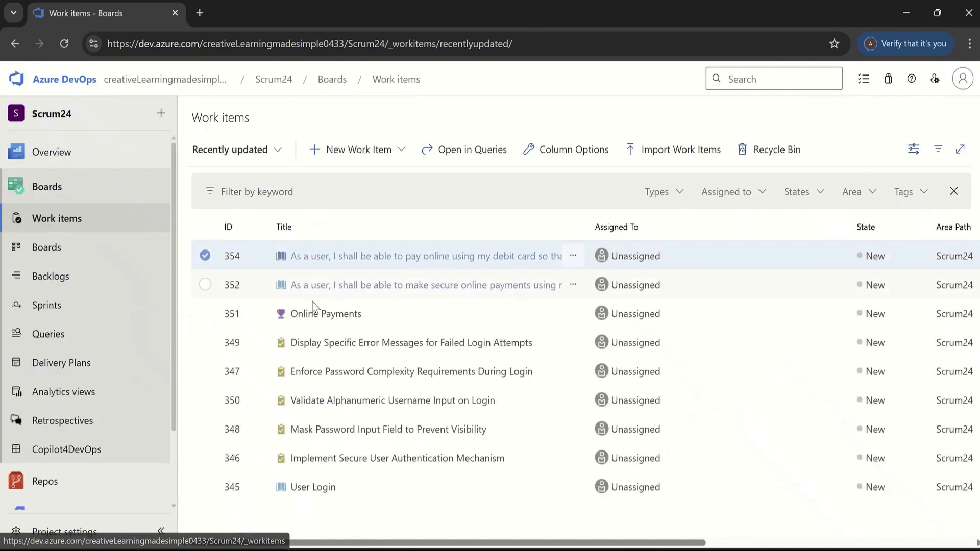
# Step: Check the child links of the Online Payments feature and review the linked credit card story's description and acceptance criteria
pyautogui.click(339, 314)
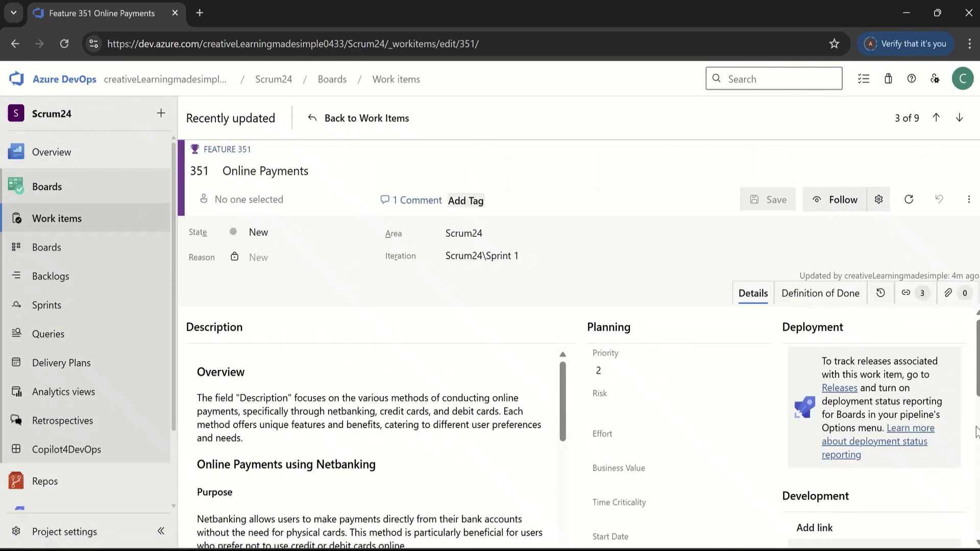
pyautogui.scroll(-10, 581, 424)
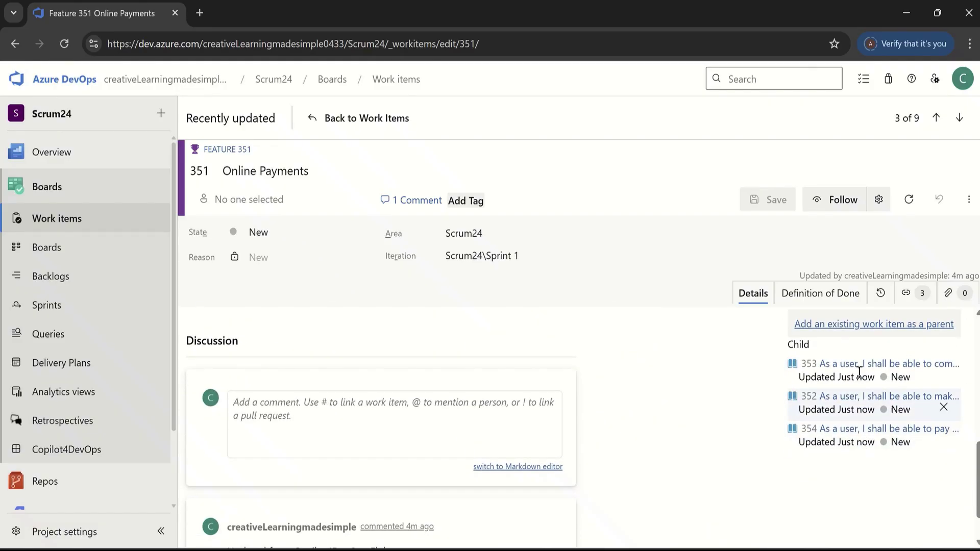
pyautogui.click(845, 364)
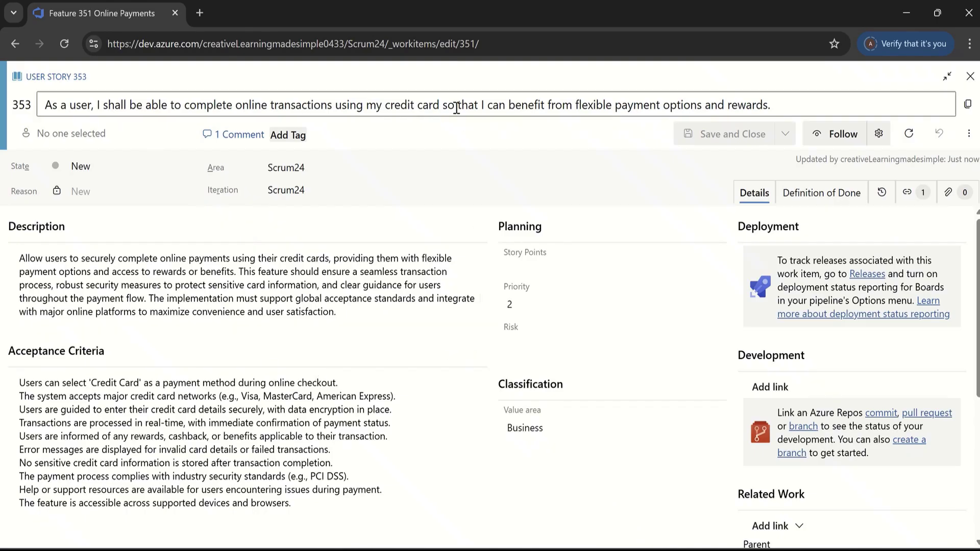
pyautogui.click(15, 43)
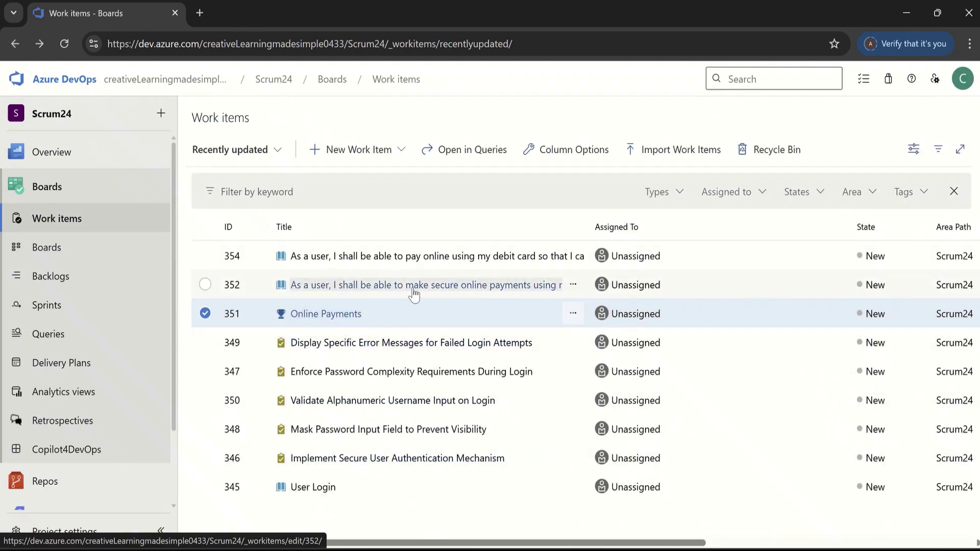
# Step: Review the netbanking user story's description and acceptance criteria, and return to the work items list
pyautogui.click(347, 287)
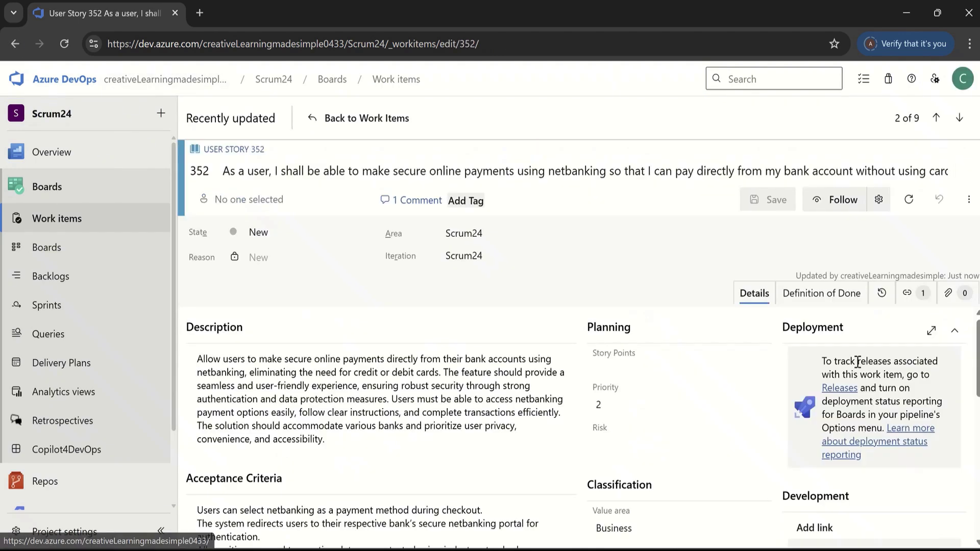
pyautogui.moveTo(975, 347); pyautogui.dragTo(976, 403)
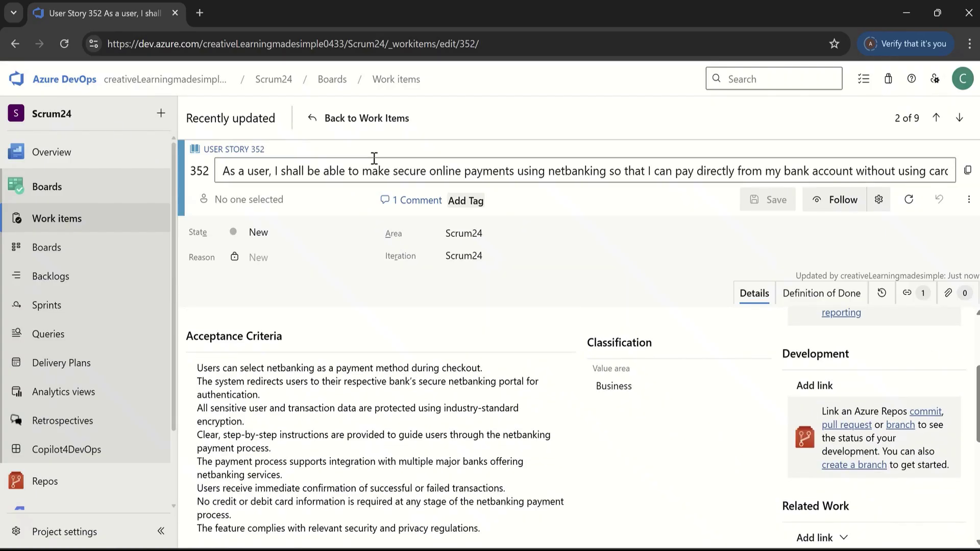
pyautogui.click(337, 122)
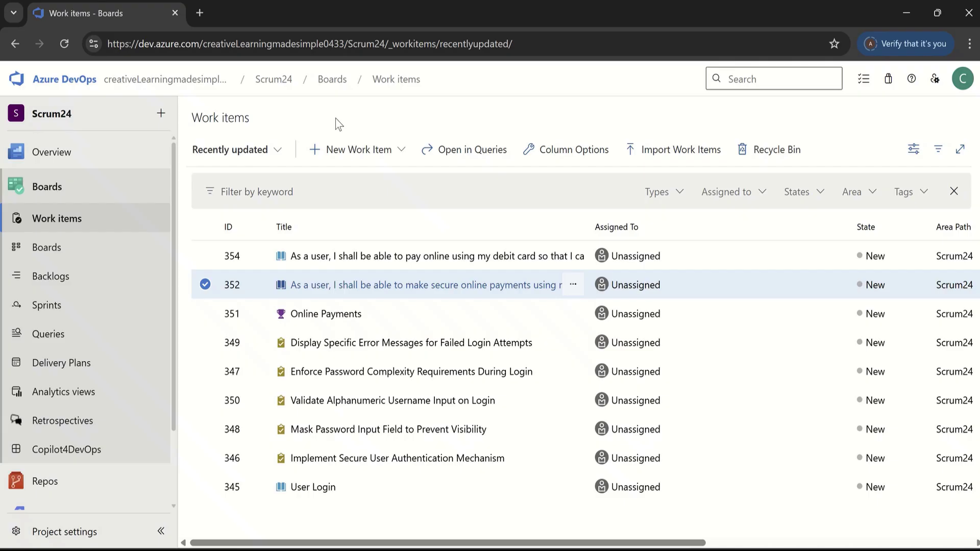
# Step: View the project's Copilot4DevOps chat page and go back to the work items list
pyautogui.click(66, 449)
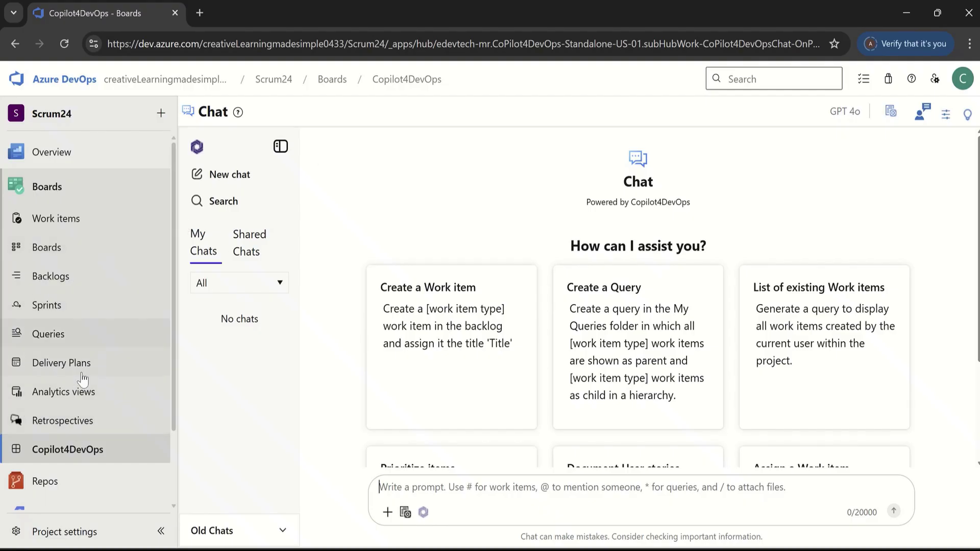
pyautogui.click(72, 220)
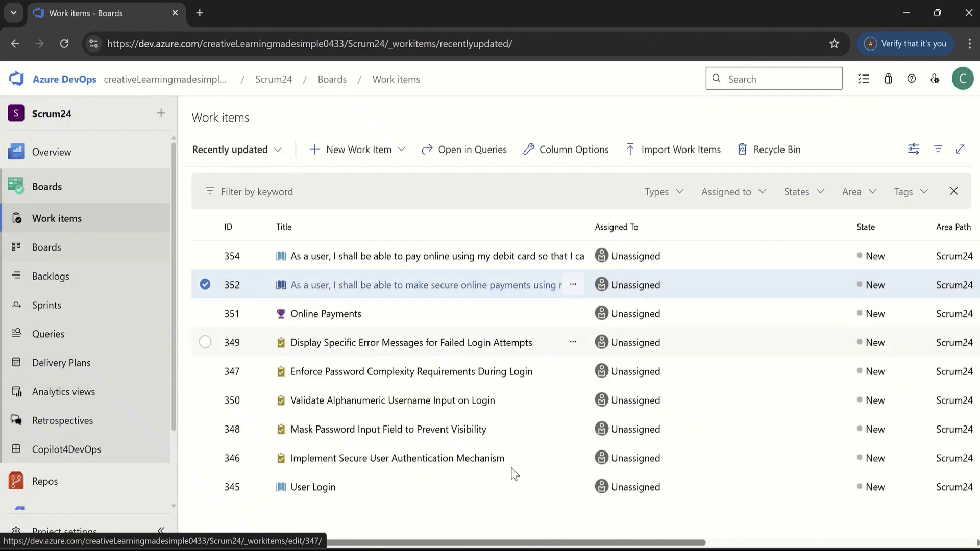